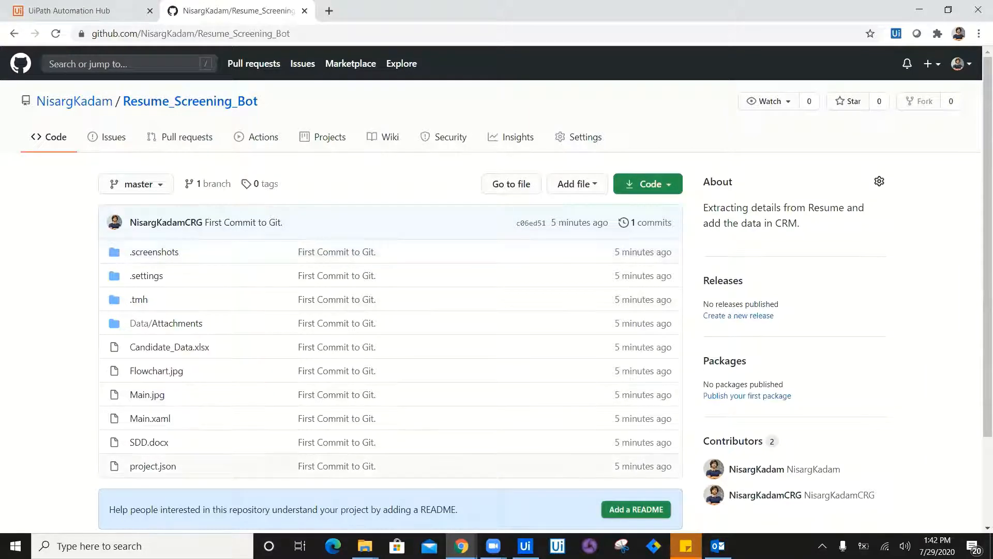
Switch to UiPath Studio to view the Resume_Screening flowchart, and return to Chrome
left_click(525, 545)
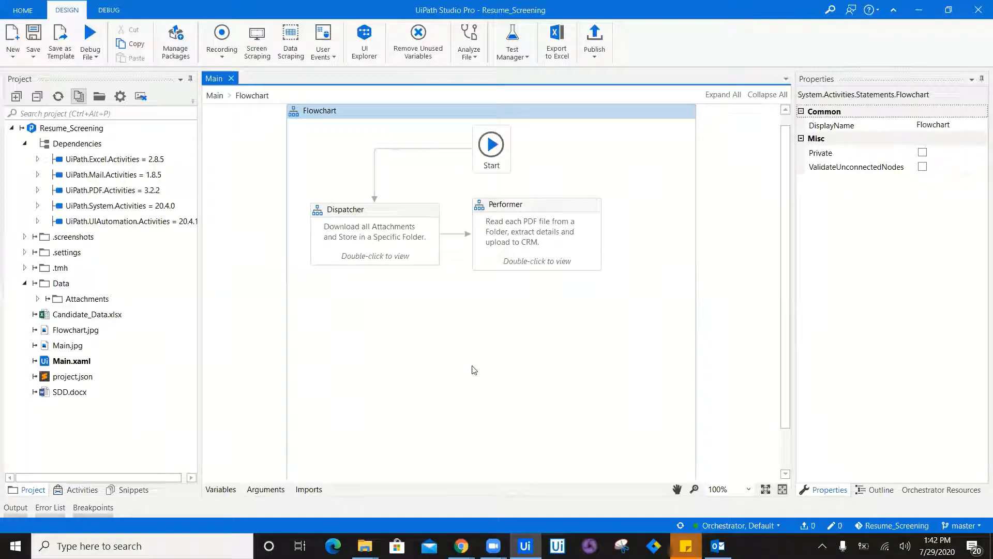
mouse_move(461, 546)
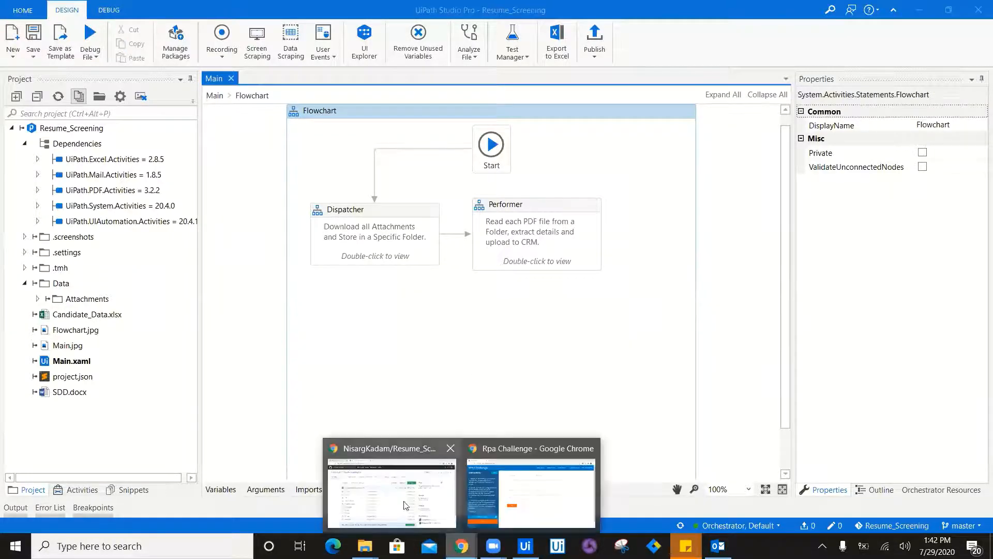
left_click(406, 505)
Open the automation profile of Recruitment_Process_Automation from the Automation Pipeline in Automation Hub
left_click(83, 10)
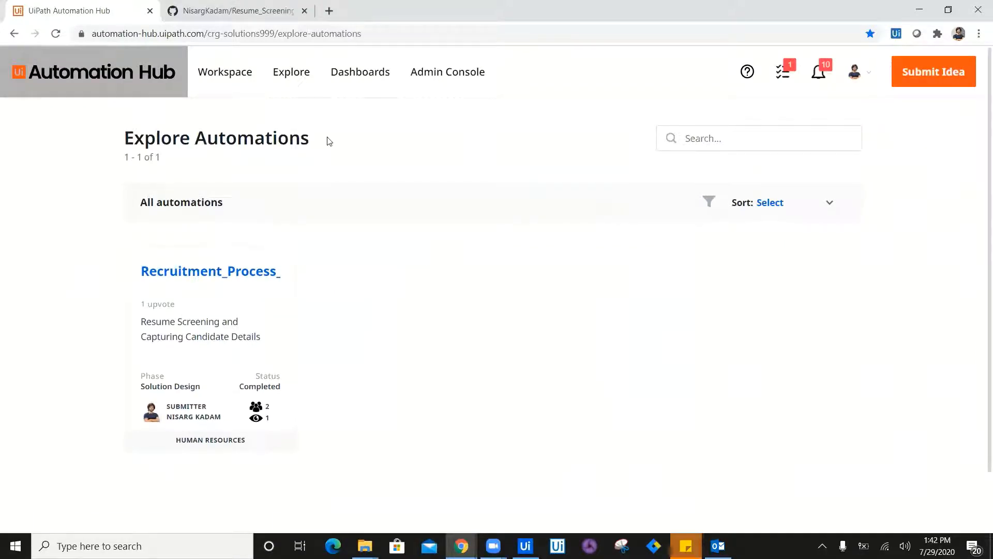
mouse_move(225, 72)
left_click(243, 116)
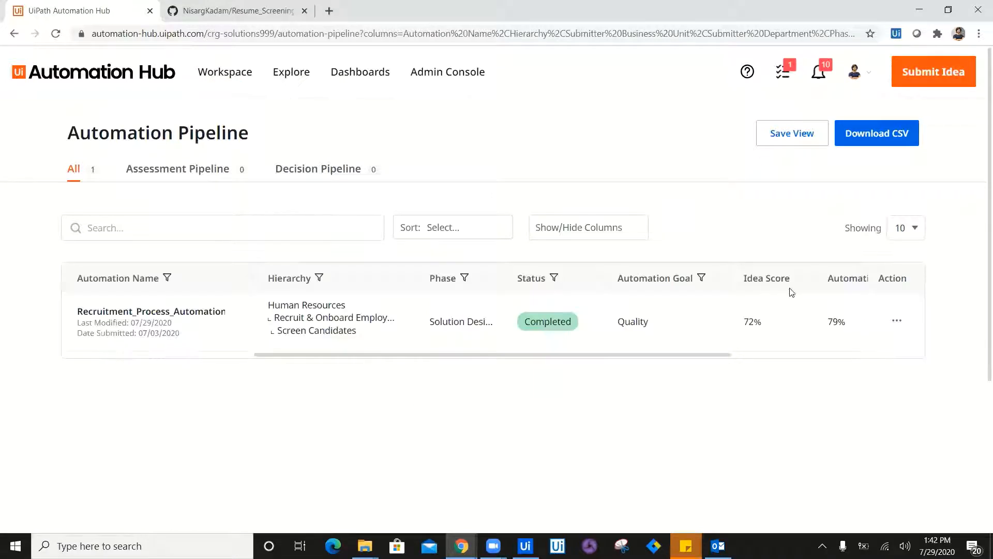
left_click(896, 321)
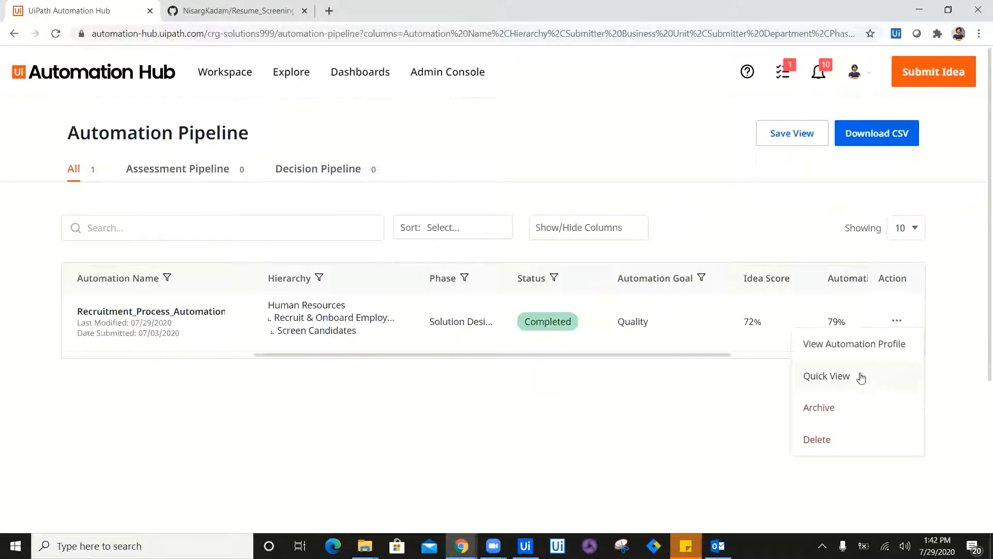
left_click(857, 350)
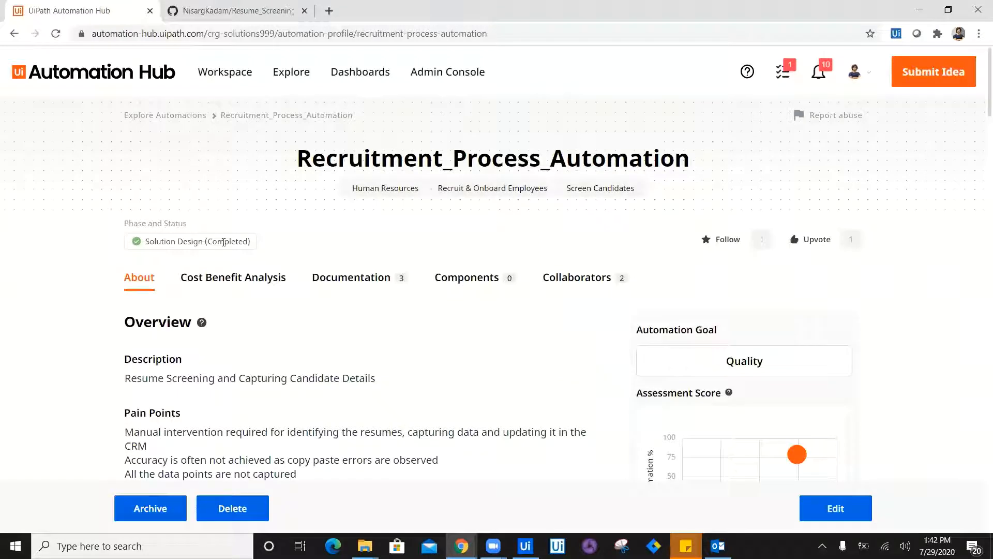
Set the automation phase to Development with phase status On Track, and save the automation profile
left_click(832, 505)
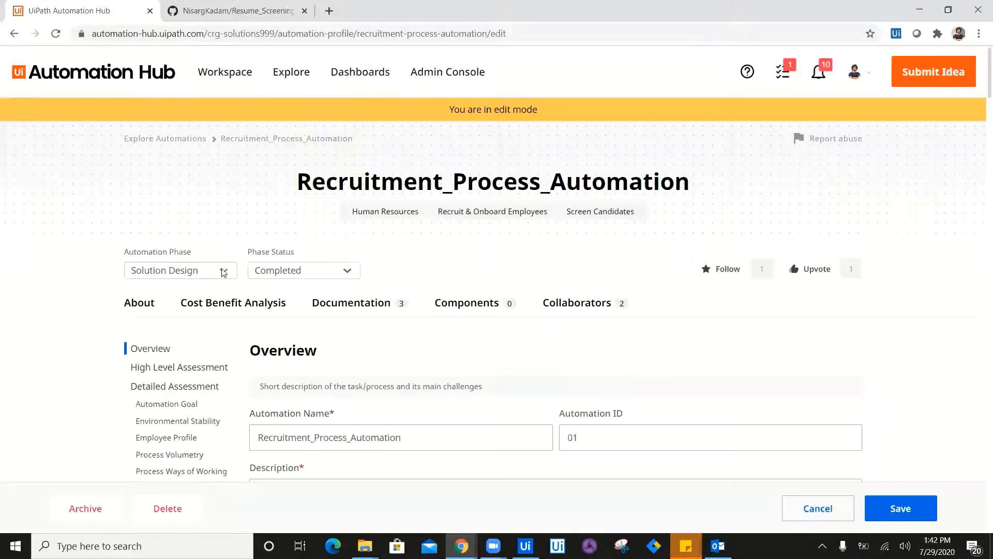
left_click(223, 271)
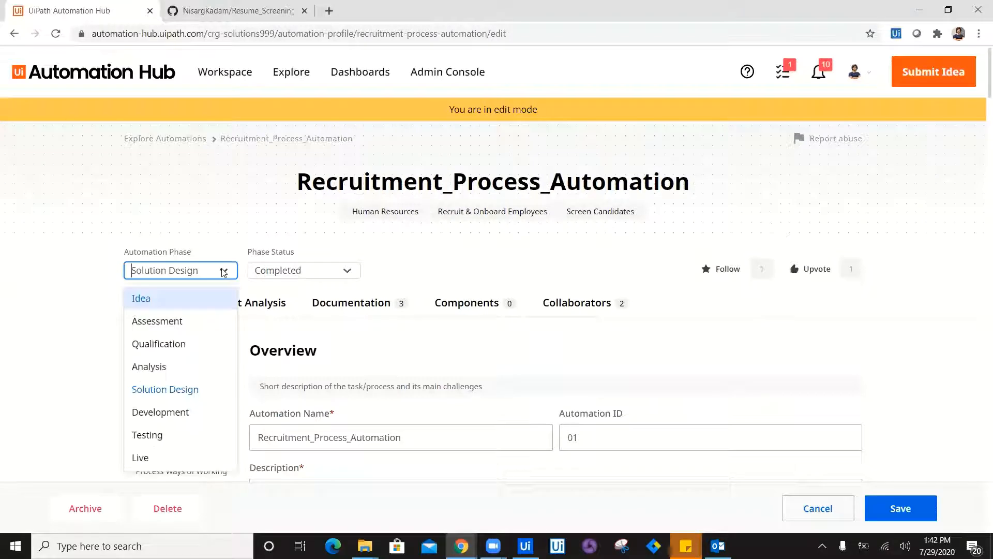
left_click(186, 417)
left_click(296, 276)
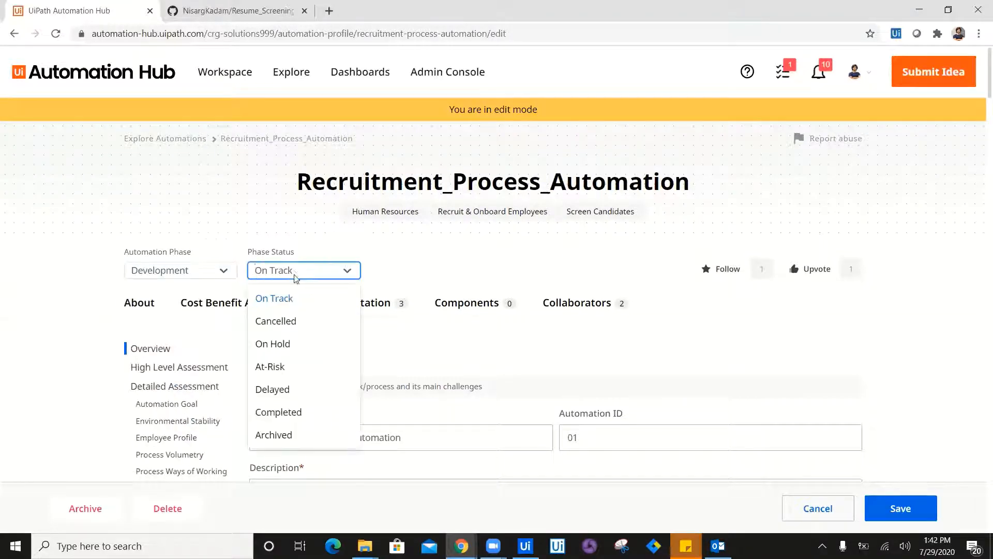
left_click(290, 299)
left_click(891, 508)
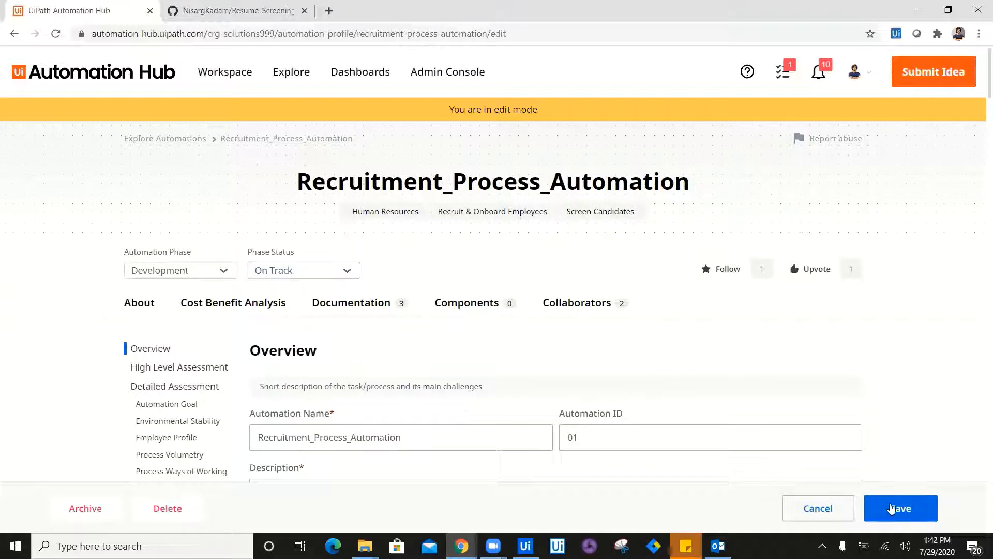
left_click(541, 317)
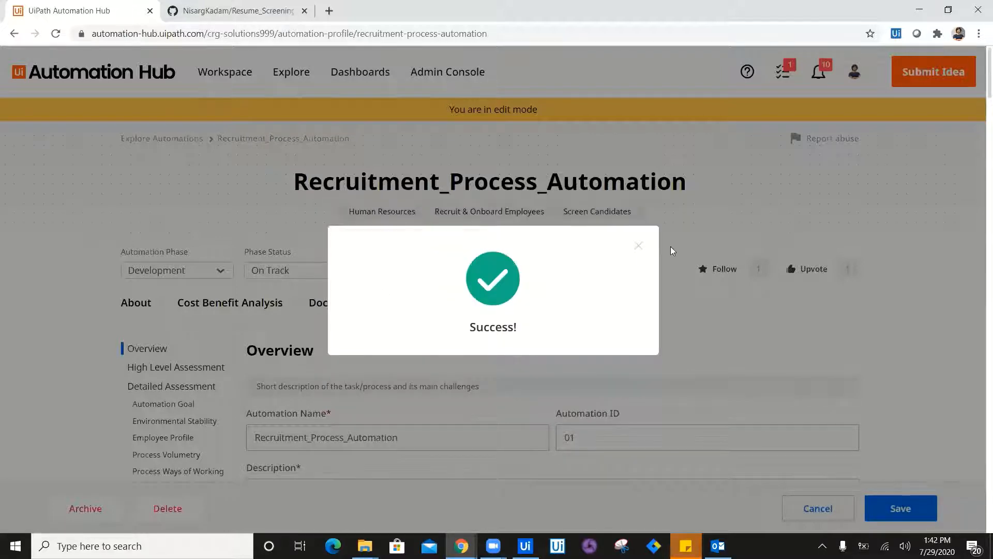
left_click(638, 246)
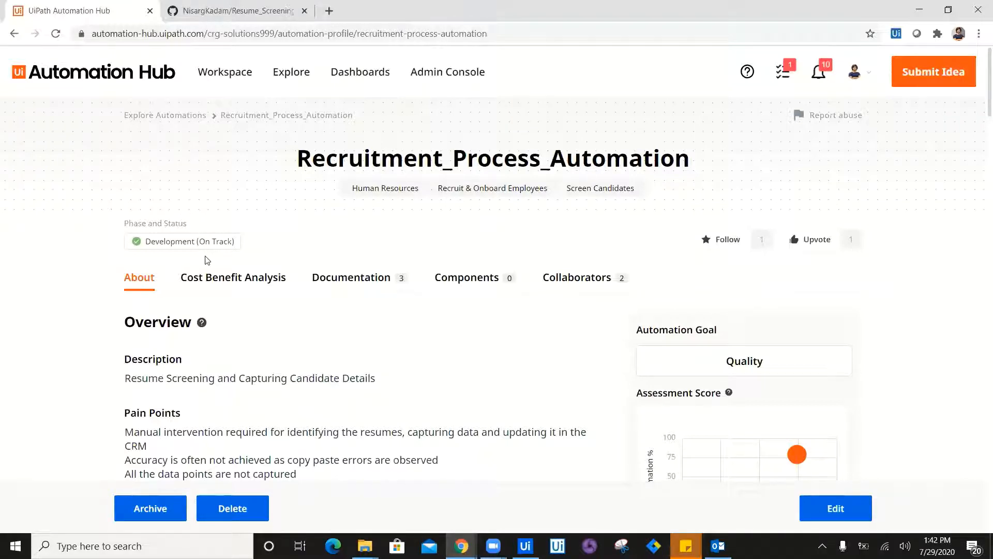
Start uploading a new component from the My Components page
mouse_move(232, 68)
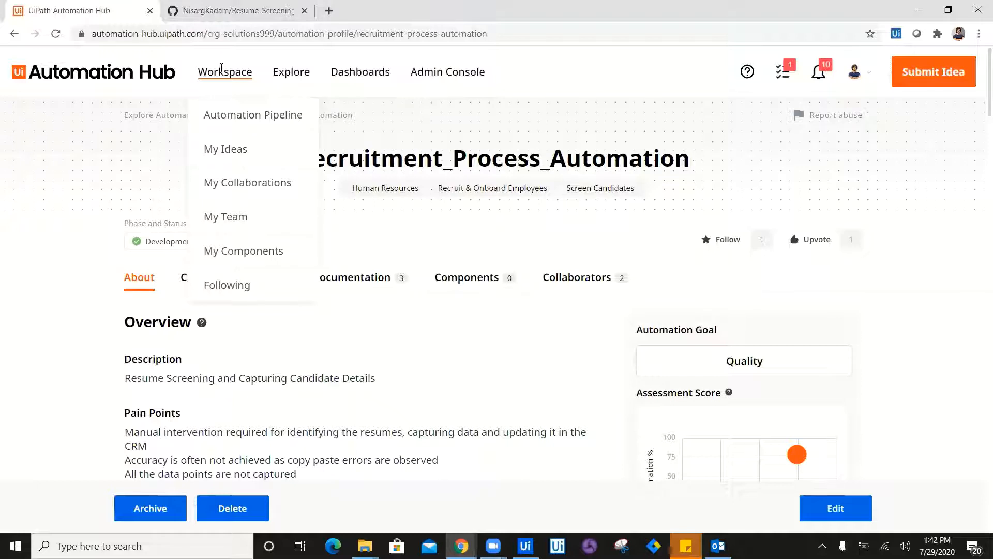
left_click(231, 252)
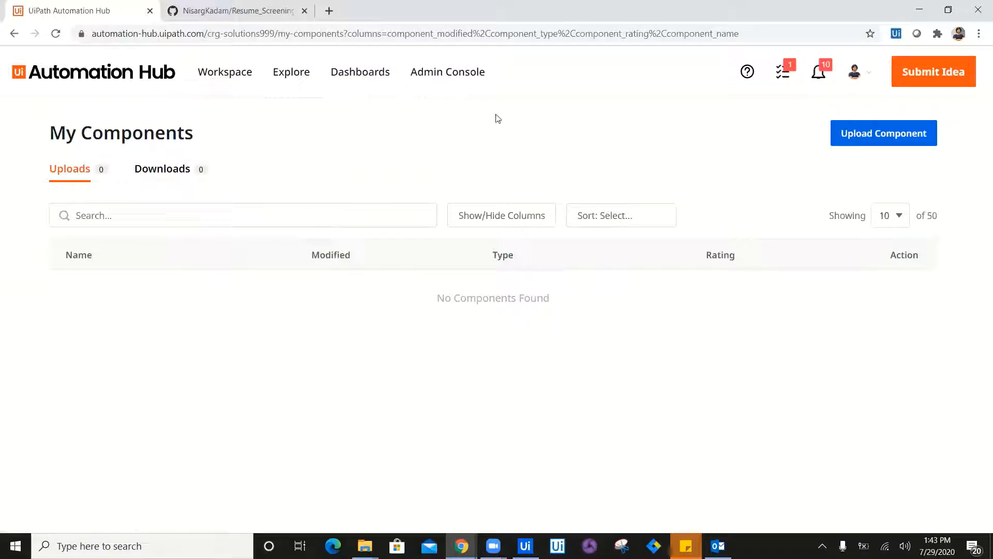
left_click(891, 137)
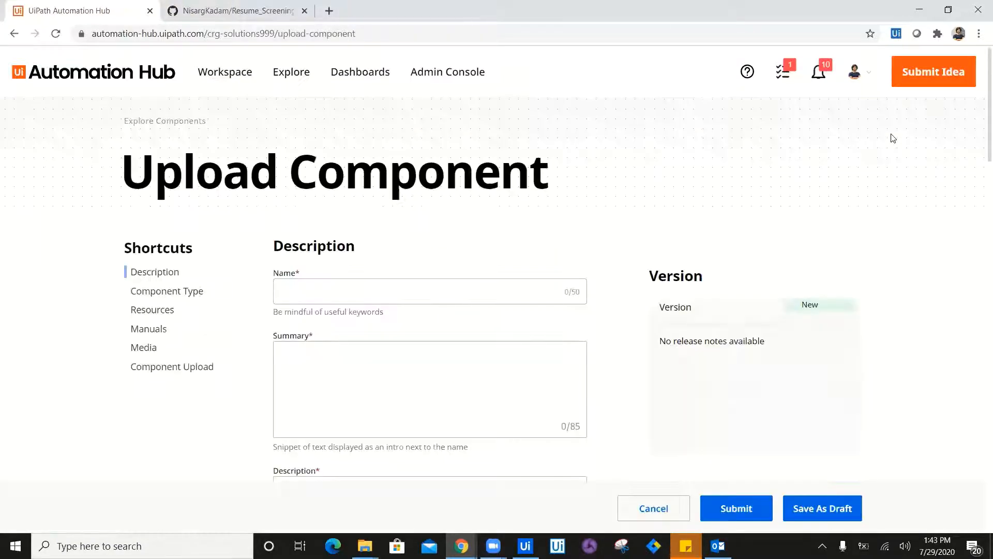
Name the component "Resume Screening" and enter the summary "Capturing details from Resume and Update CRM."
scroll(980, 165, "down", 6)
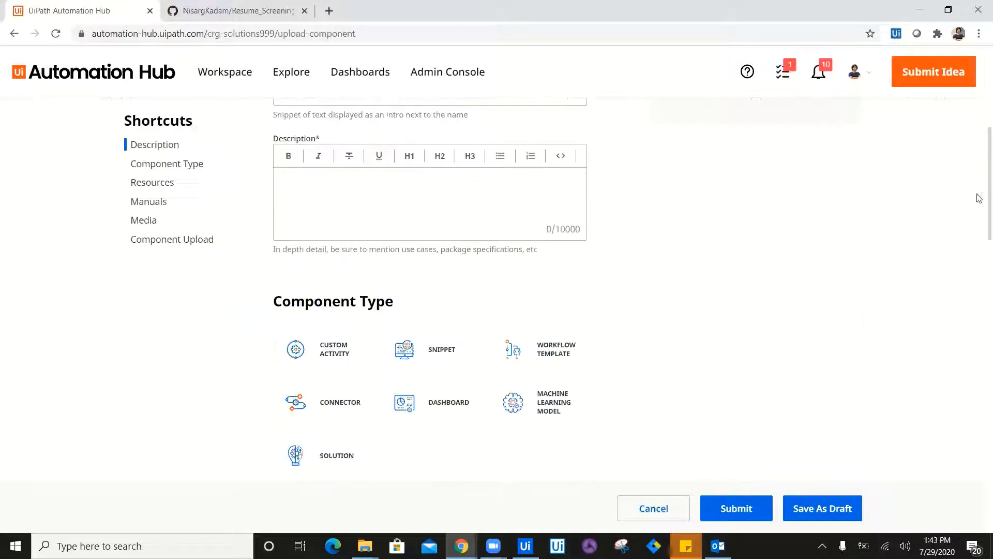
scroll(979, 115, "up", 6)
scroll(425, 184, "down", 2)
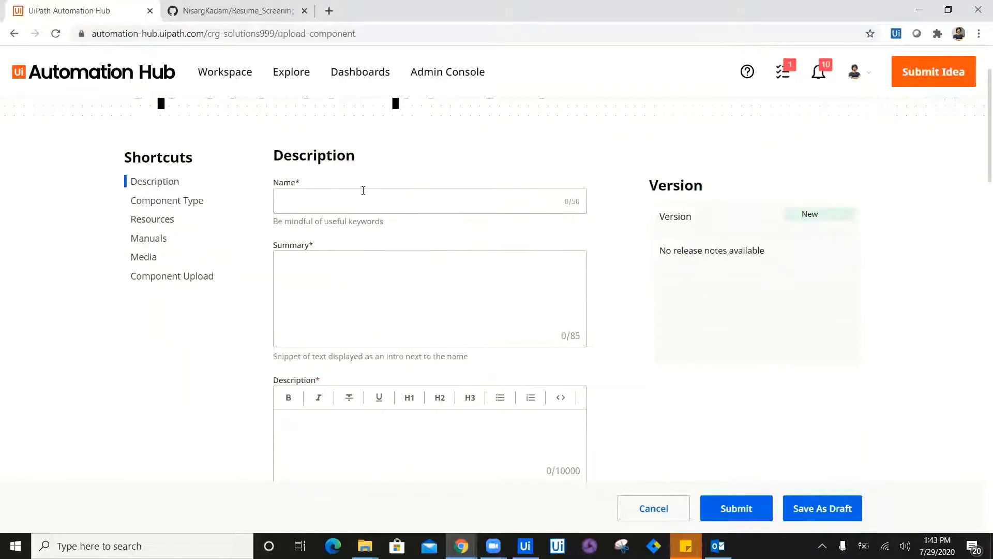
type("Resume Screening")
left_click(353, 286)
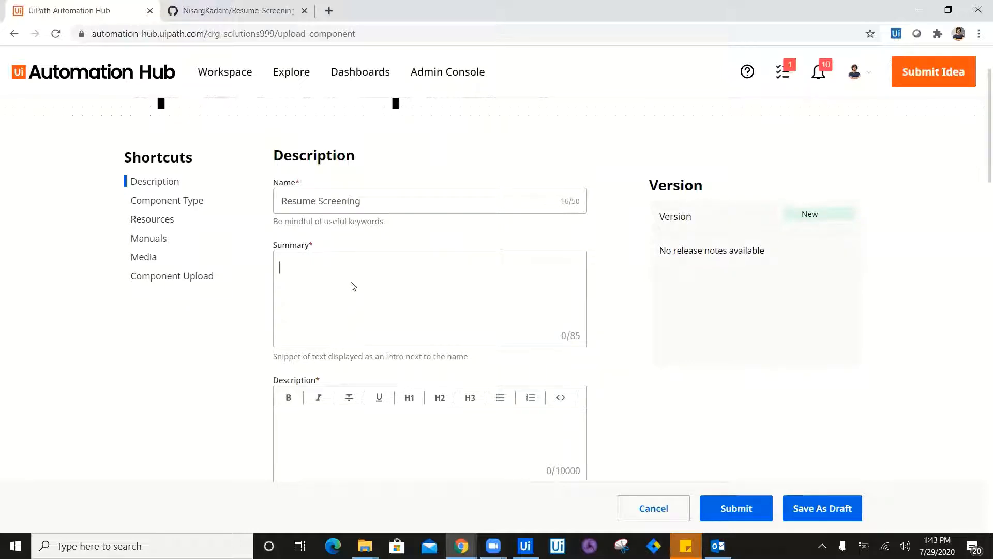
type("S")
type("apt")
type("uring details from ")
type("Re")
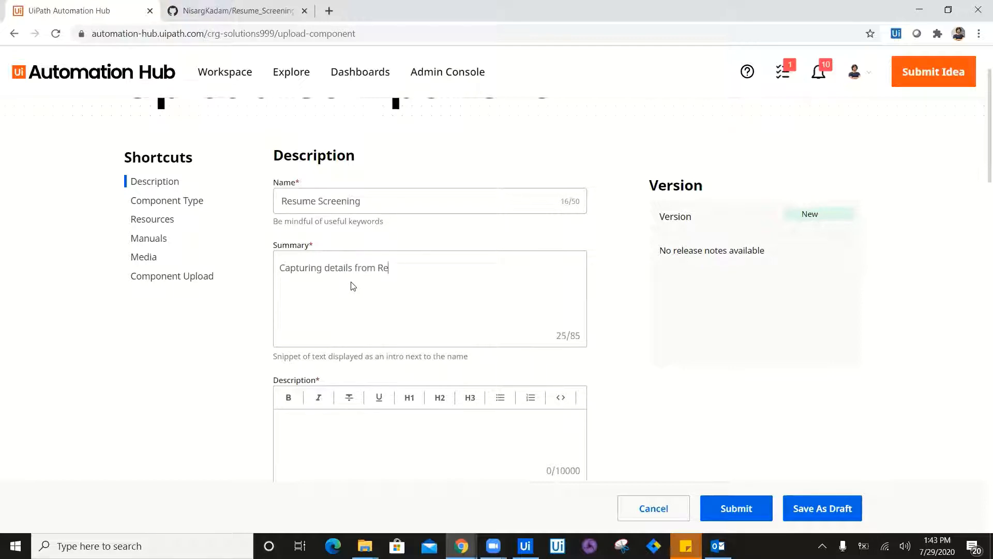
type("sume and Update CRM.")
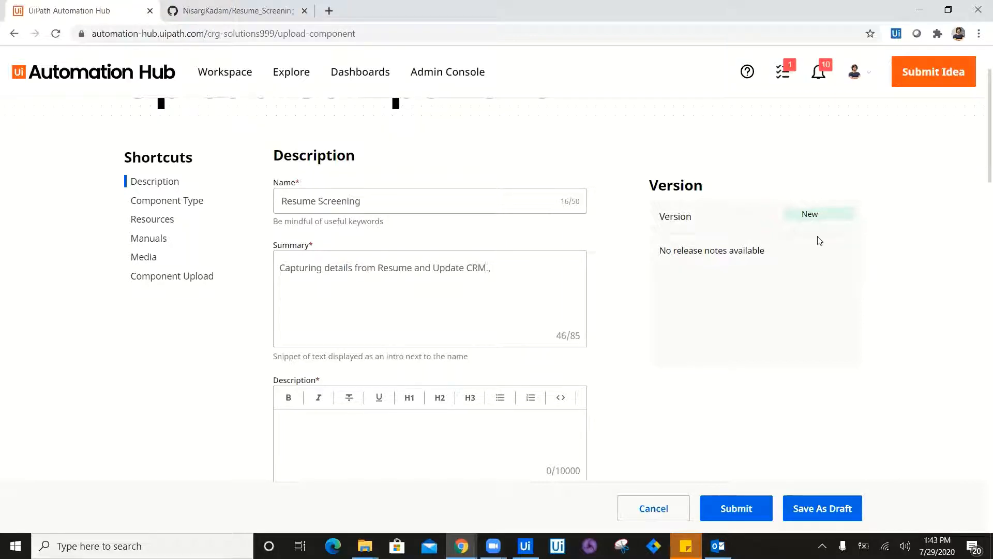
scroll(976, 207, "down", 4)
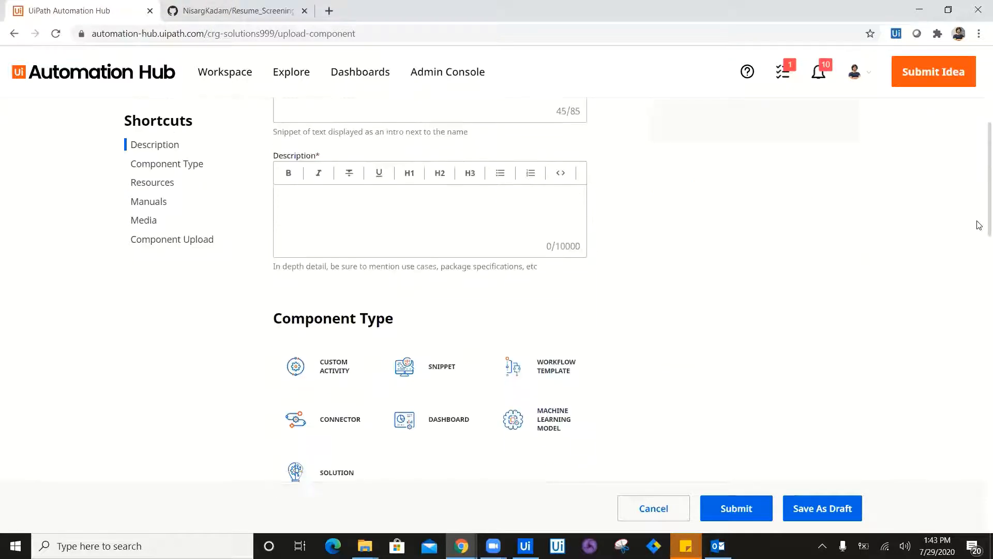
scroll(980, 178, "up", 2)
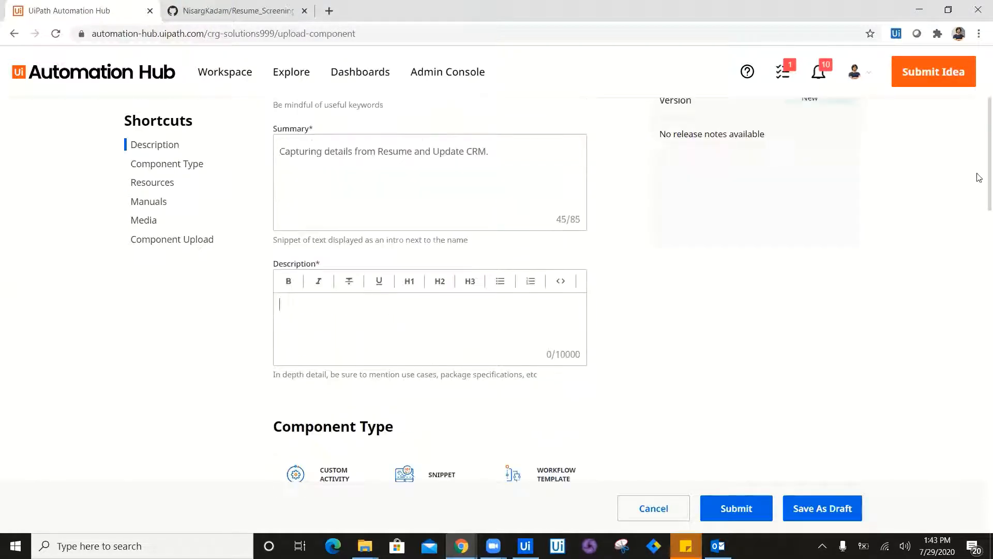
left_click_drag(506, 150, 240, 152)
key("ctrl+c")
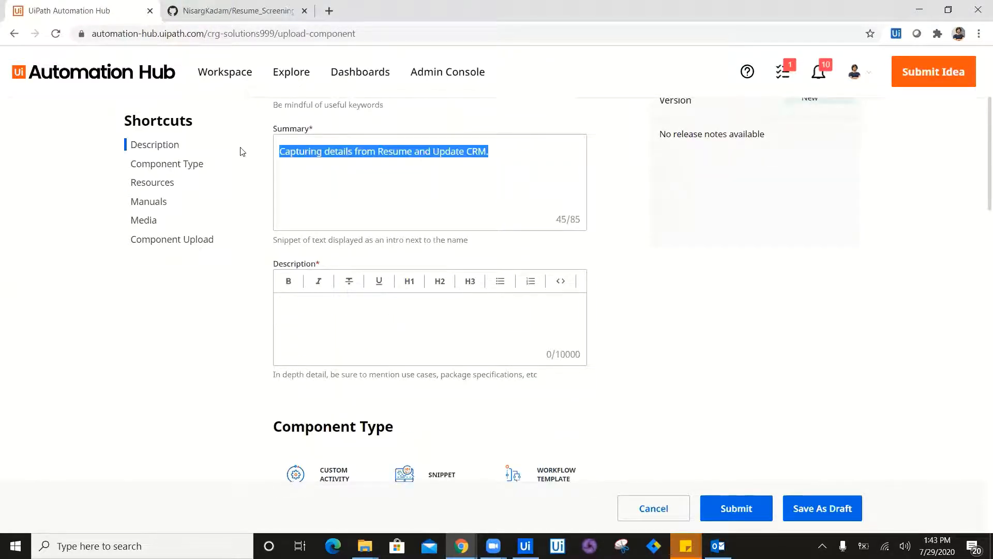
left_click(322, 308)
key("ctrl+v")
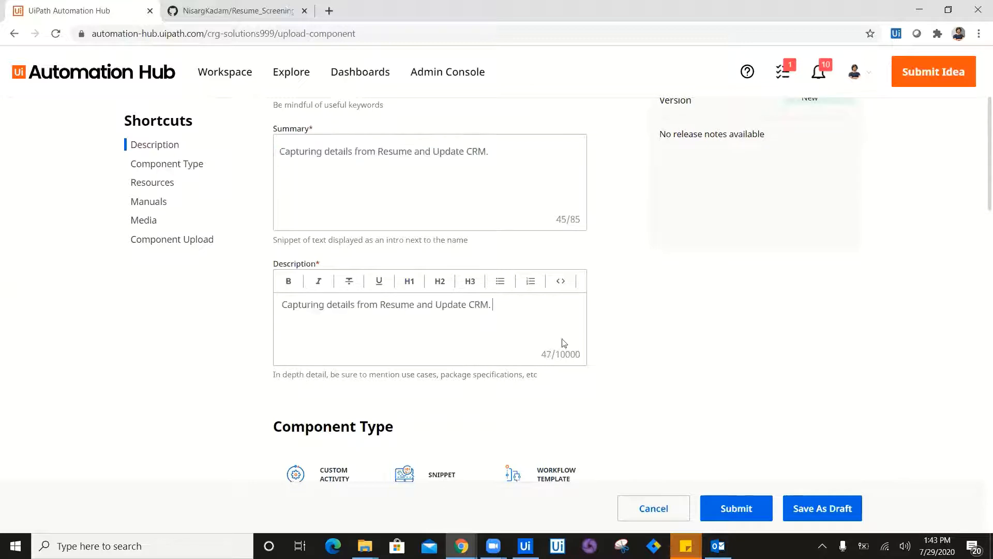
key("ctrl+a")
key("BackSpace")
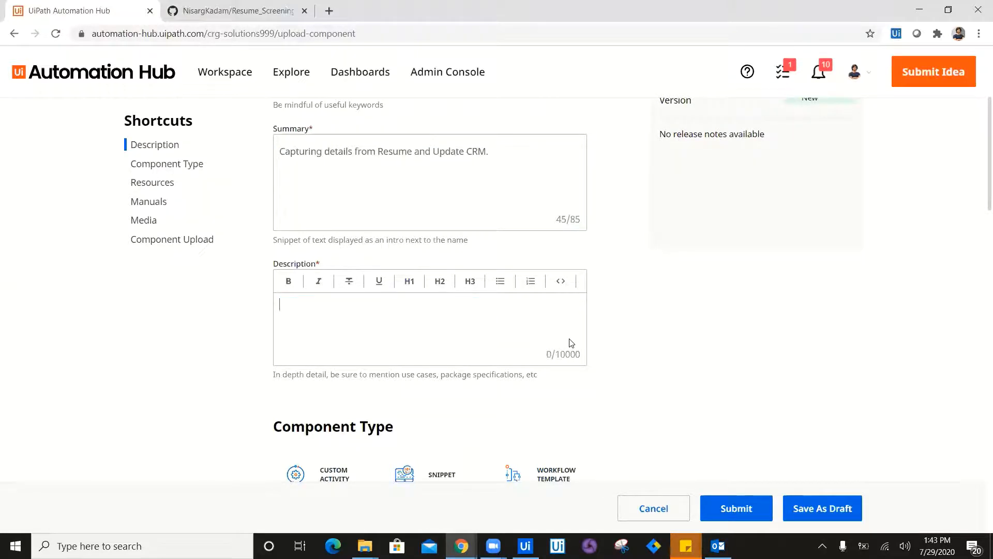
Enter the component description "Reading from Email, extracting data from PDF attachments and Update CRM."
type("Reading from Email, extractin")
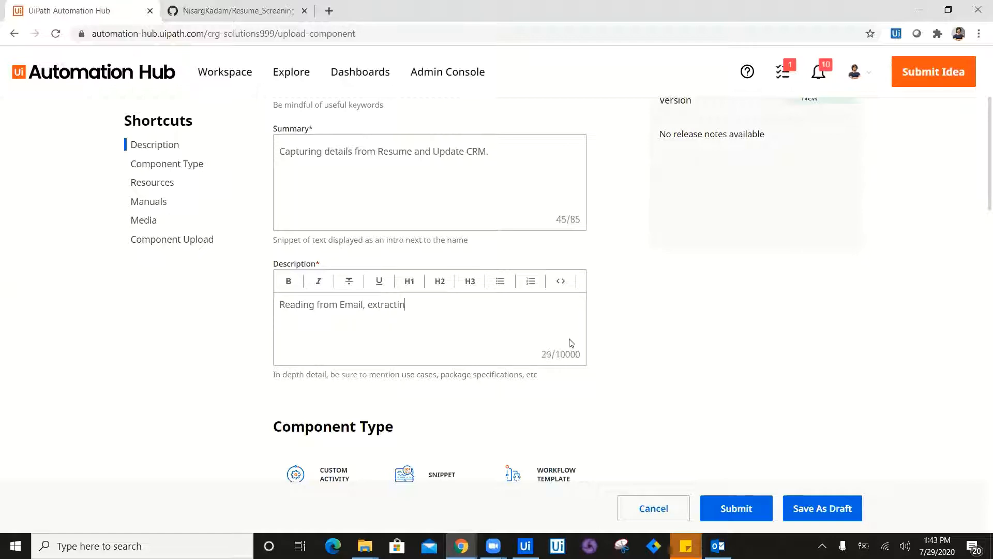
type("g data from PDF attachments and ")
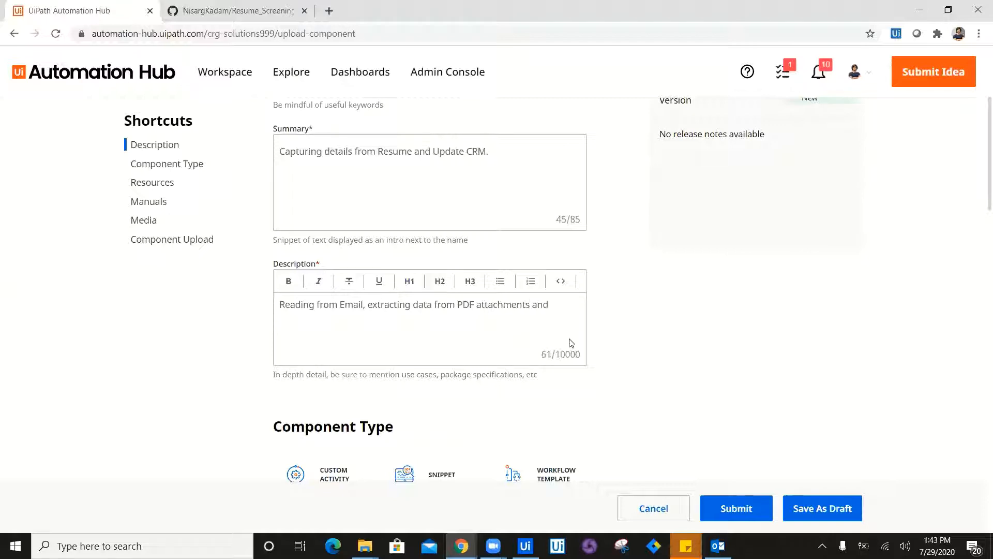
type("Update CRM.")
Choose Solution as the component type and Human Resources as the automation area
scroll(978, 171, "down", 5)
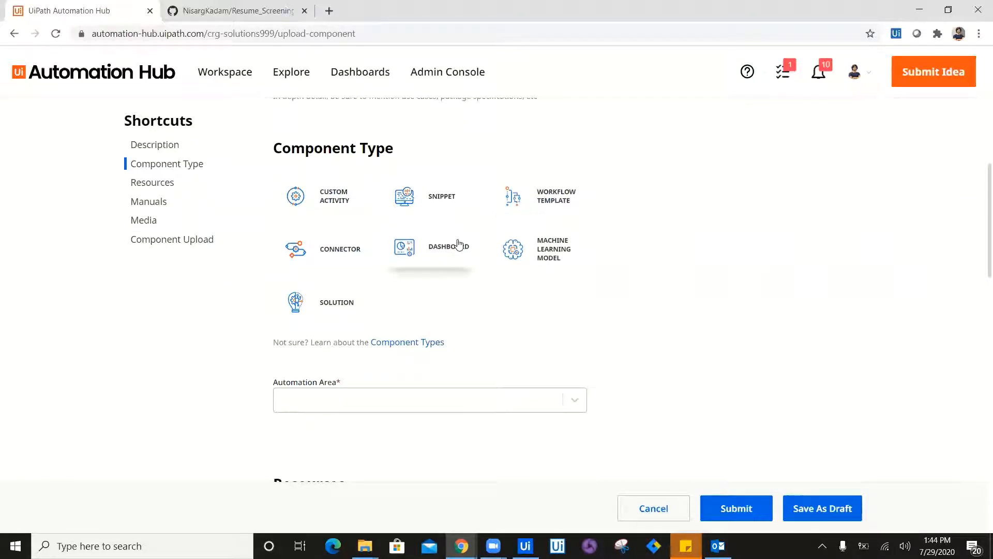
left_click(286, 315)
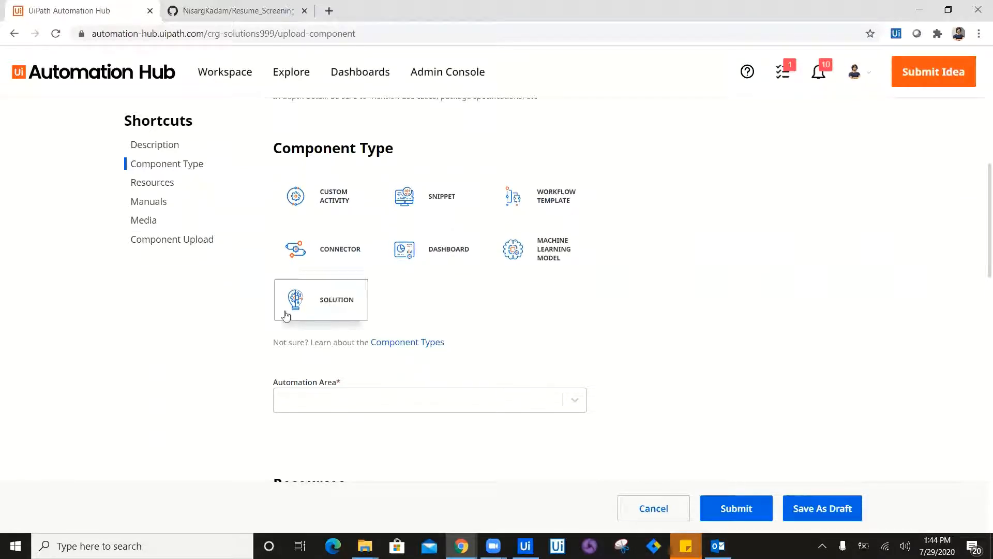
scroll(978, 259, "down", 3)
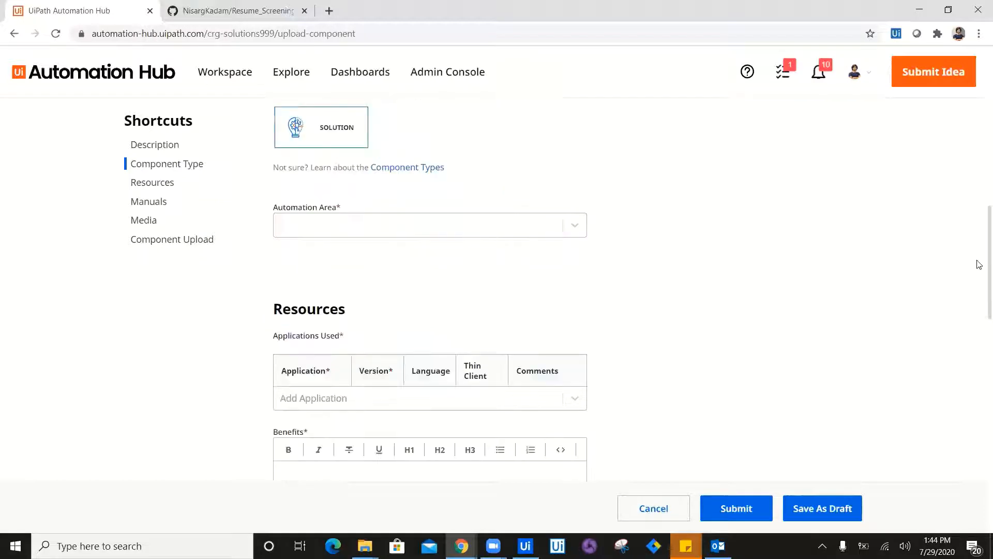
left_click(574, 221)
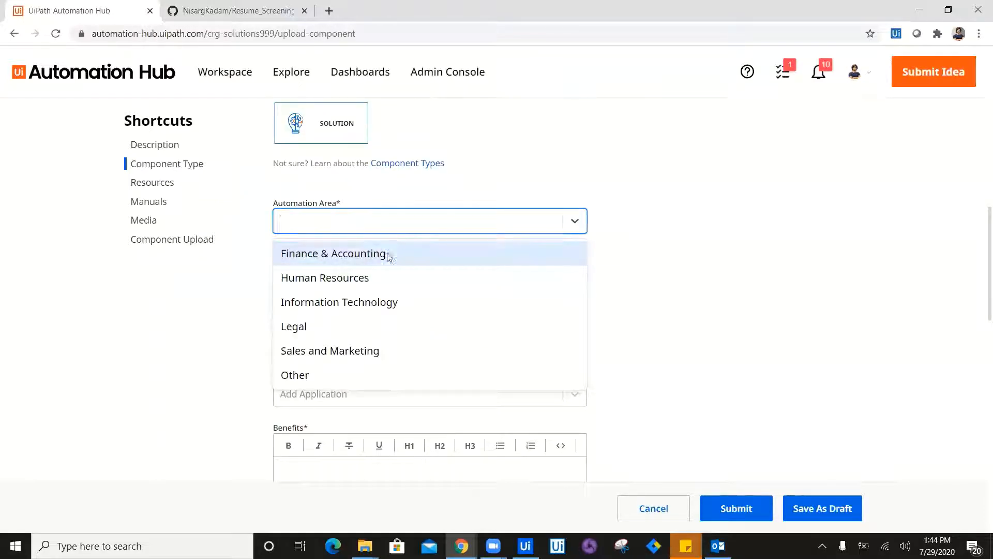
left_click(445, 278)
Add Excel 2019 Japanese and Workday N/A English to the applications used
scroll(979, 290, "down", 2)
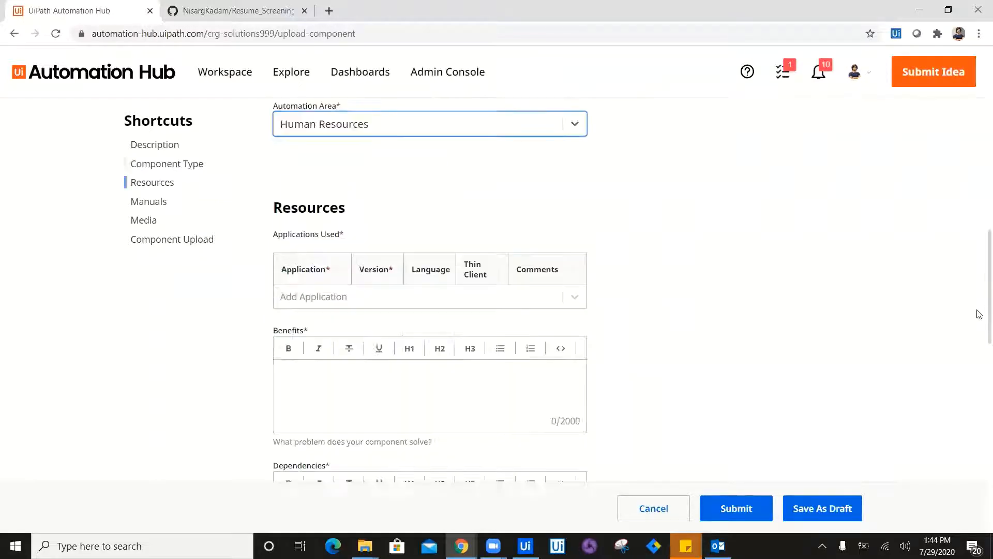
left_click(565, 296)
left_click(368, 334)
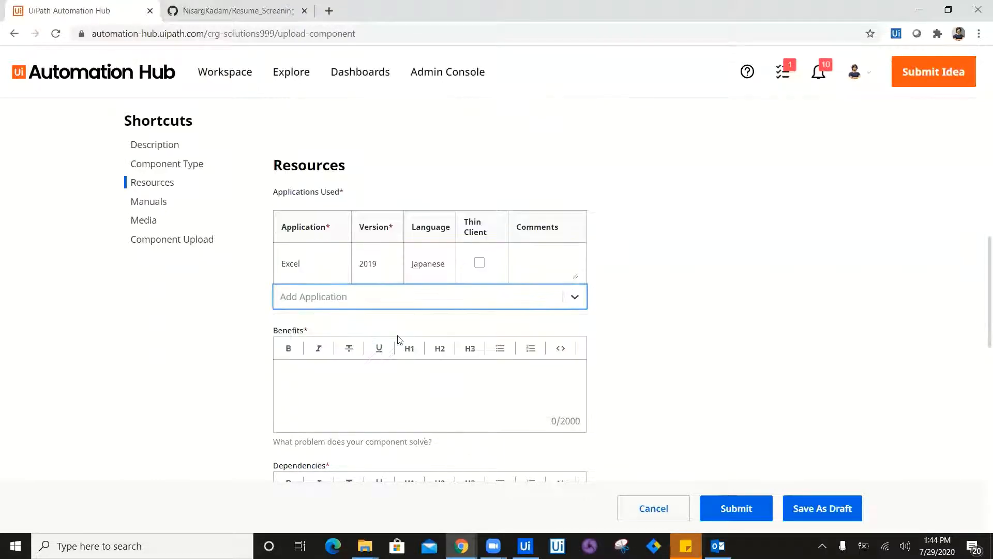
left_click(574, 296)
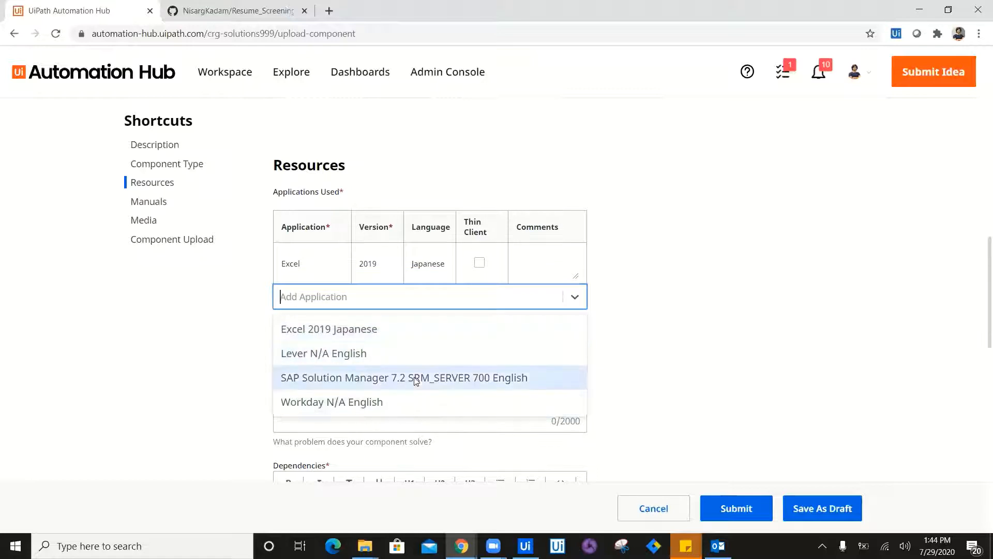
left_click(410, 402)
scroll(979, 292, "down", 2)
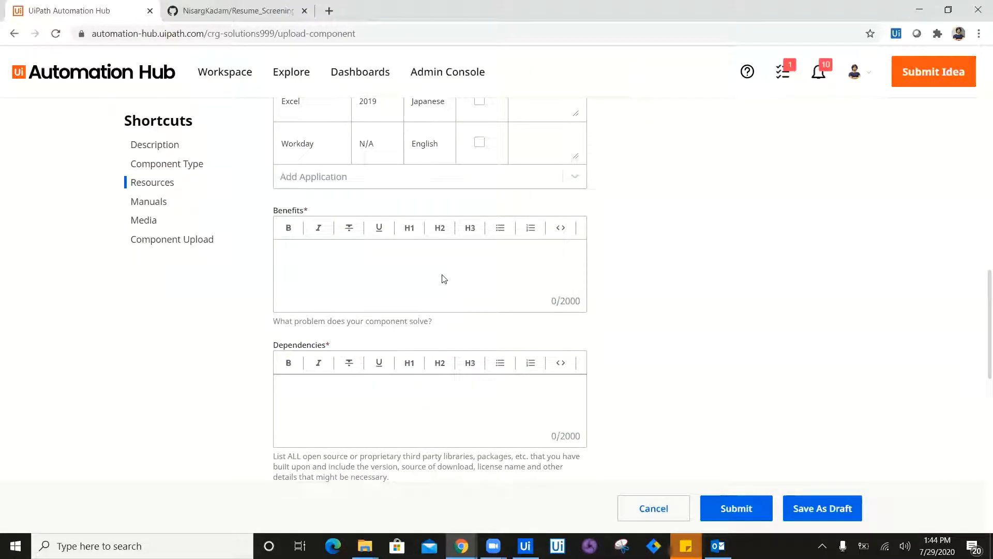
Enter the component's benefits as "Reduce time for resume screening."
type("Reduce time of")
key("BackSpace")
key("BackSpace")
type("or er")
type("resum")
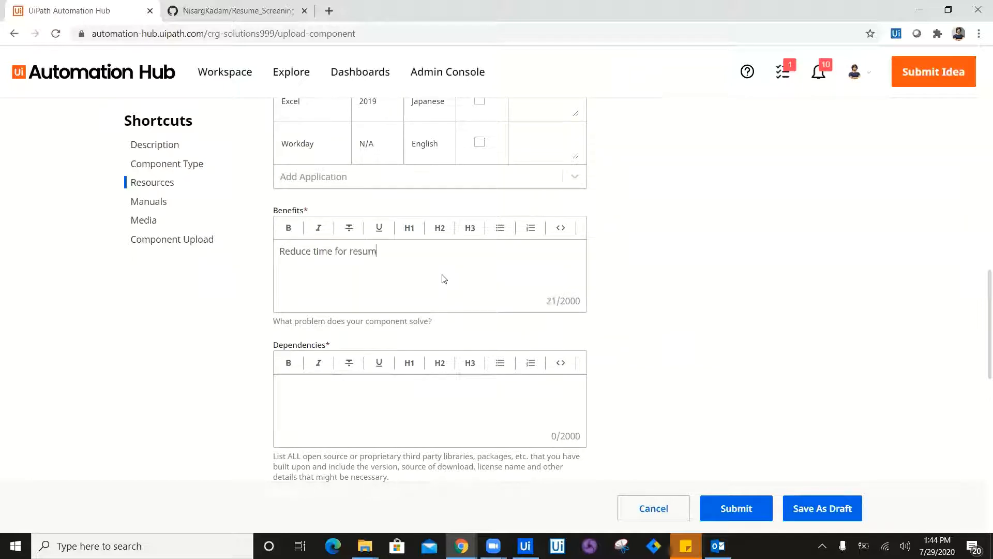
type("e screening")
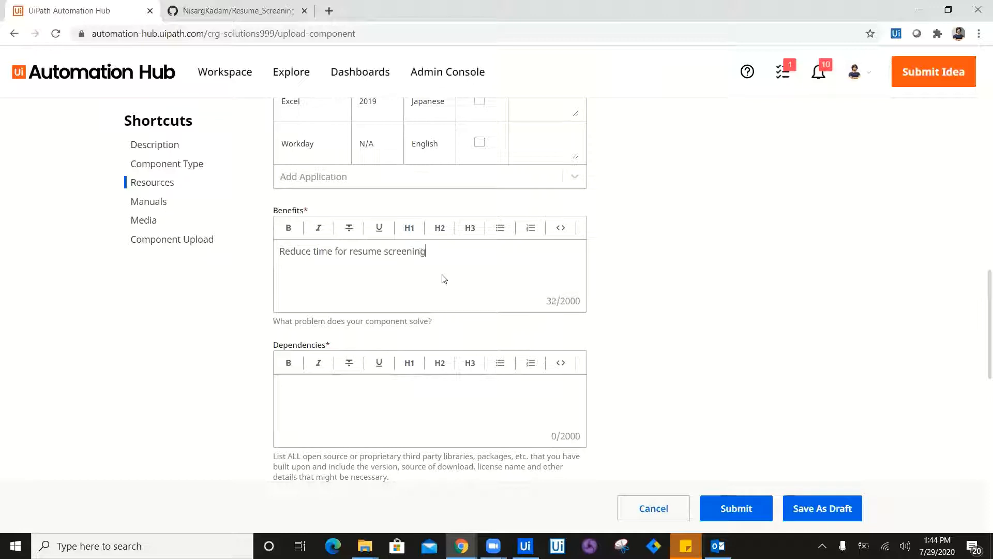
key("BackSpace")
key("BackSpace")
key("BackSpace")
key("BackSpace")
Check the project's dependencies in UiPath Studio and list uipath.excel.activities as the first dependency in Automation Hub
scroll(979, 310, "down", 3)
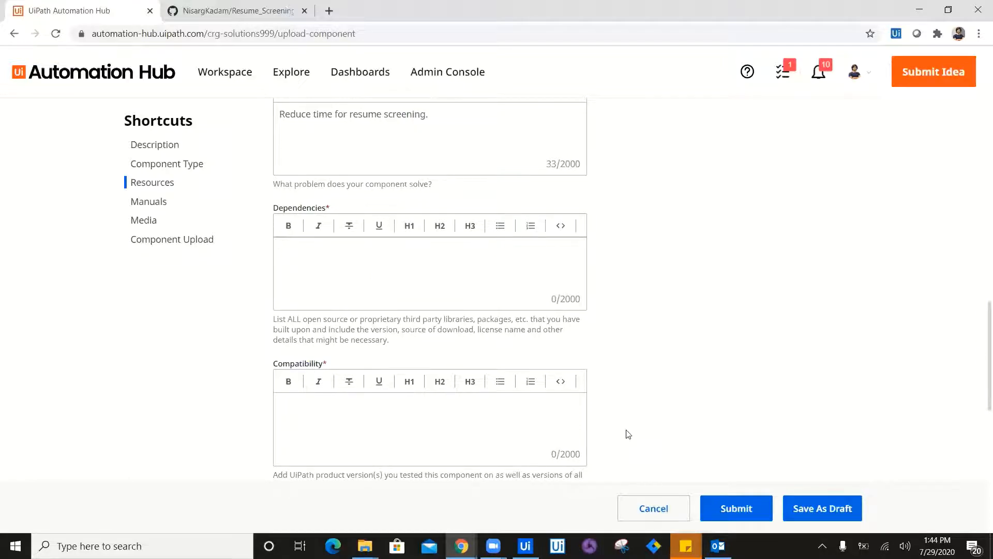
left_click(525, 546)
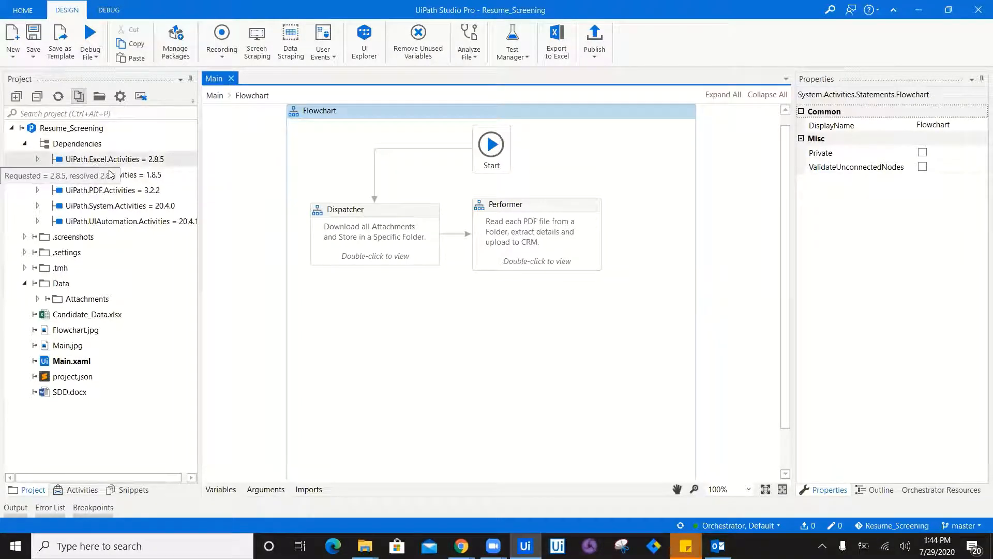
key("alt+Tab")
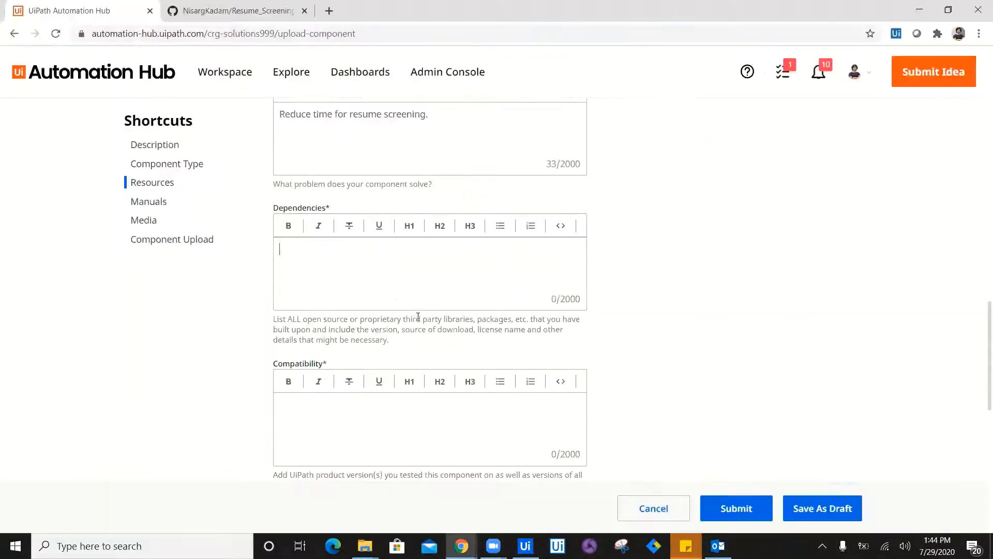
type("uipath.")
type("excel")
type(".acr")
type("tivi")
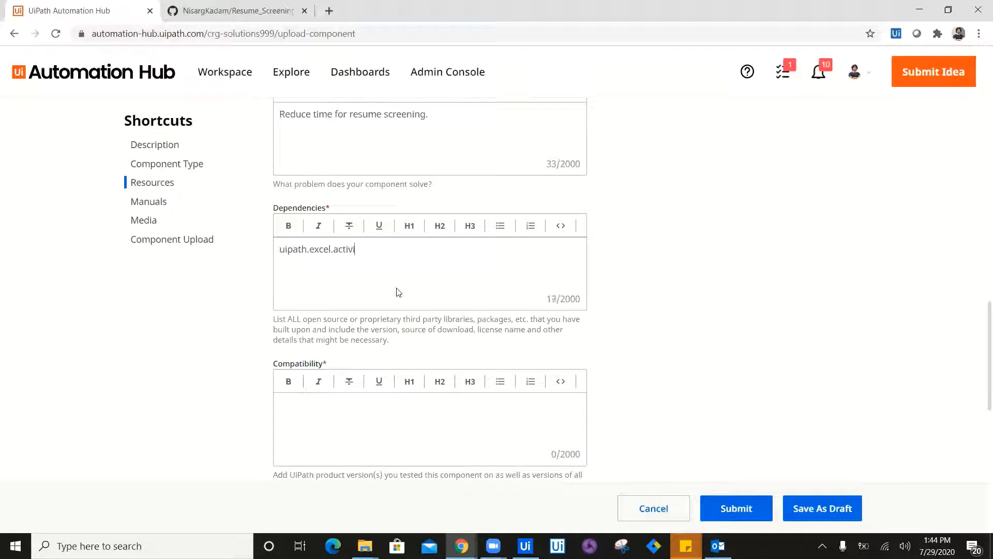
type("tiesuioa")
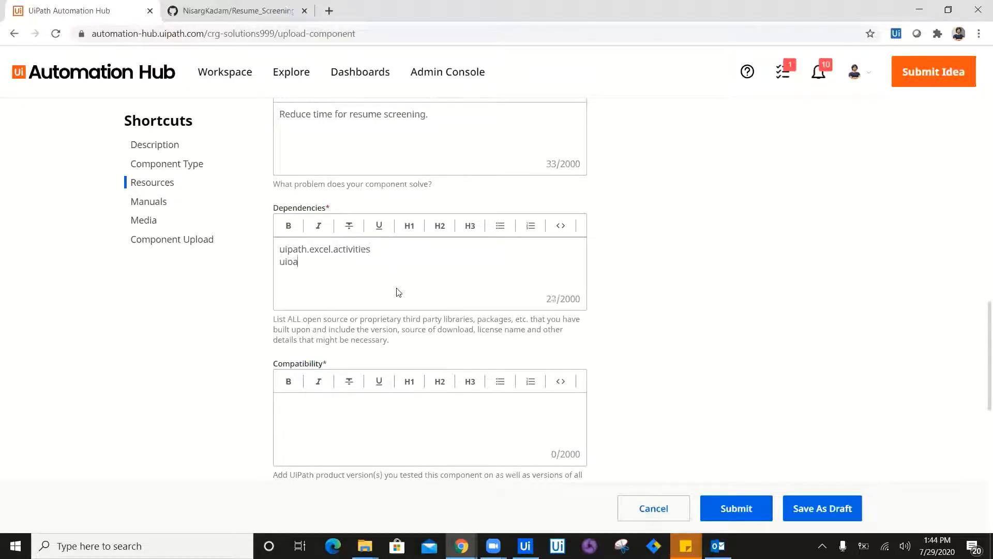
Add uipath.mail.activities and uipath.pdf.activities on separate lines of the component's dependencies
key("BackSpace")
key("BackSpace")
type("path.maiol")
type("ctivties")
key("BackSpace")
key("BackSpace")
key("BackSpace")
key("BackSpace")
type("ies ")
type("uipath.")
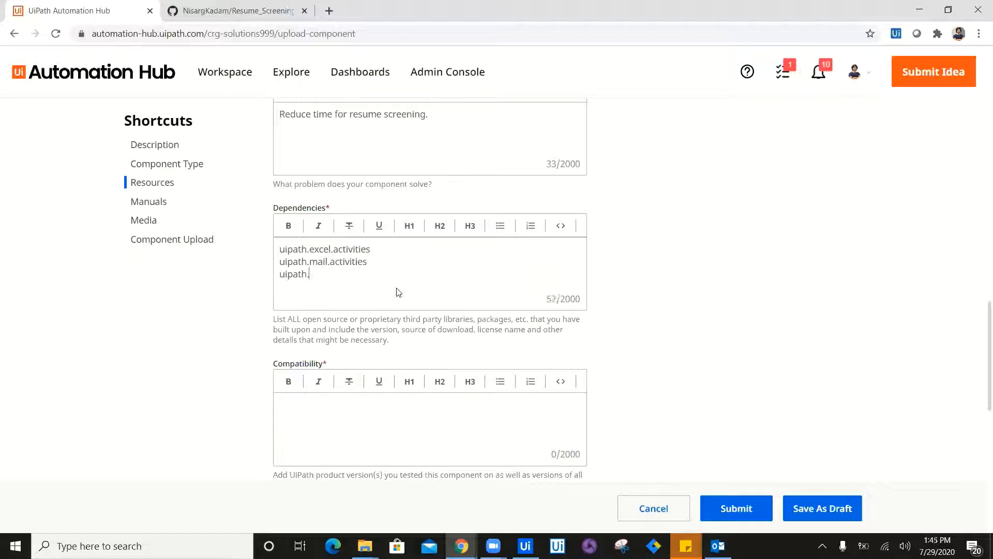
type("pdf.activities")
Enter "Win 7+, UiPath Studio 2019 and above." as the first line of the component's compatibility
scroll(979, 366, "down", 1)
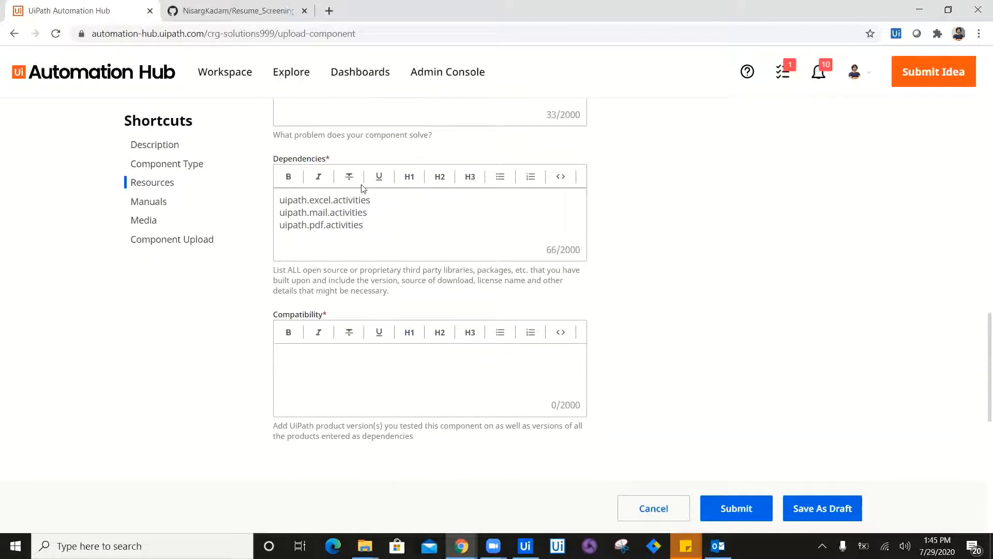
scroll(979, 393, "down", 3)
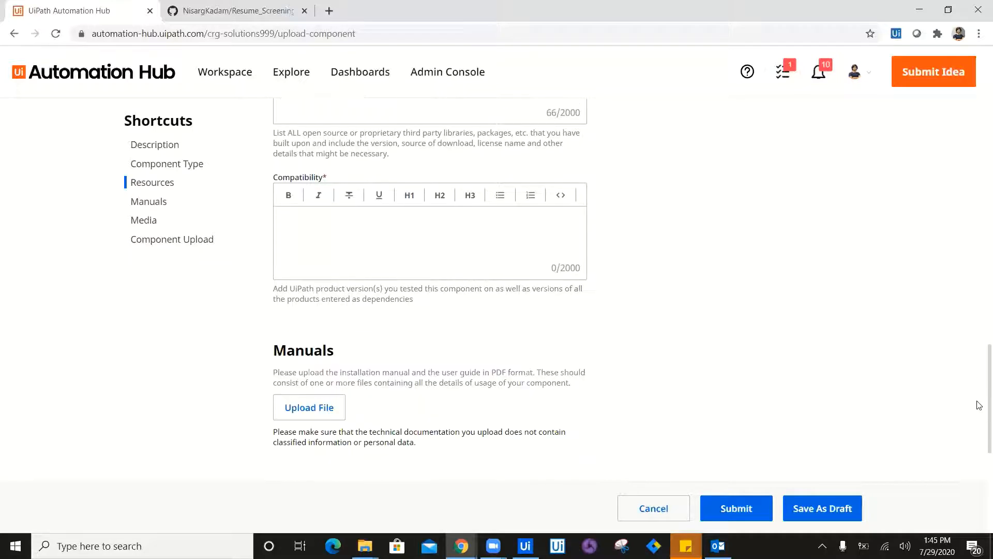
scroll(979, 406, "down", 1)
left_click(383, 232)
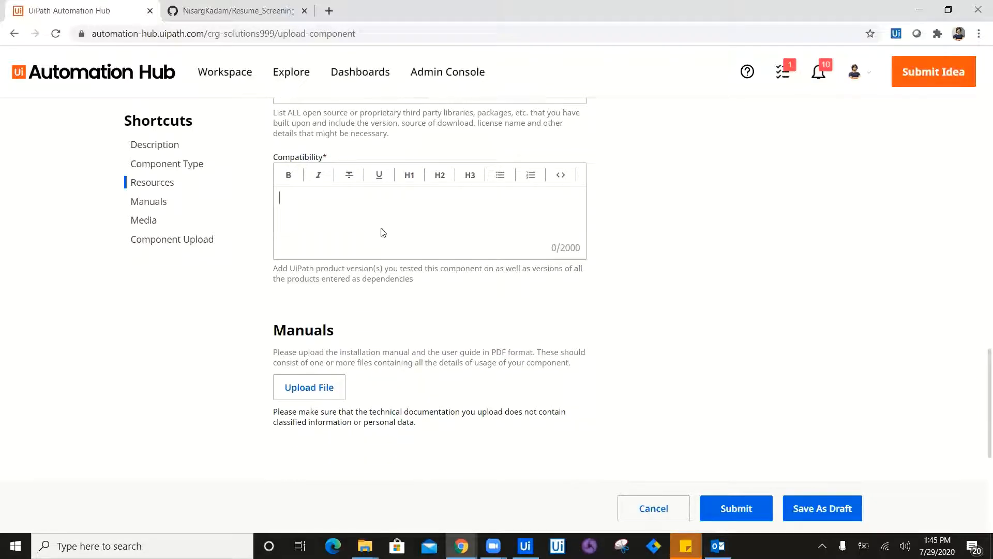
type("Win")
type(" 7 or ")
type("bif")
key("BackSpace")
key("BackSpace")
key("BackSpace")
key("BackSpace")
key("BackSpace")
type("+, UIPath Stdio")
key("BackSpace")
key("BackSpace")
key("BackSpace")
key("BackSpace")
type("tudio 201")
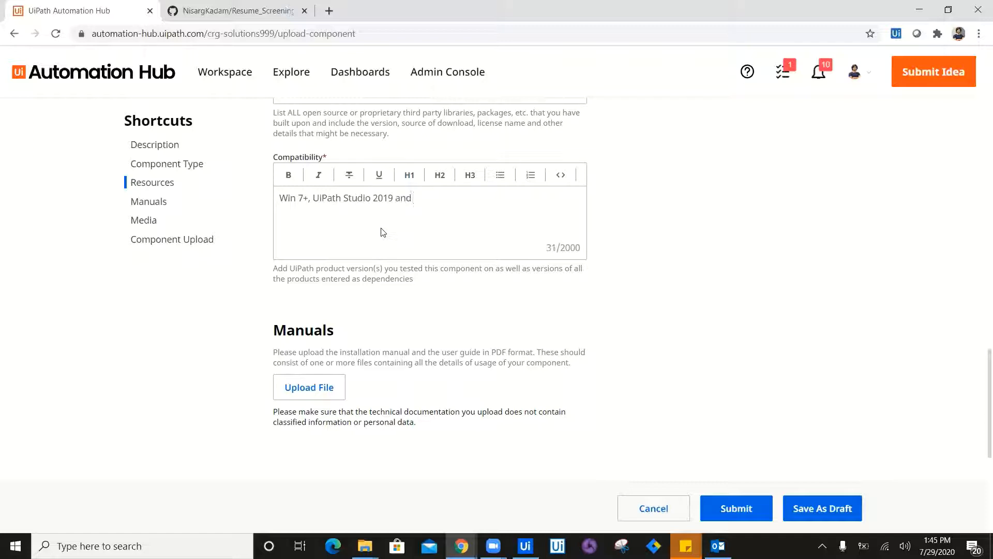
type("abp")
type("ve.")
Look up the installed Outlook version and add the compatibility line "Outlook Desktop based application 2016", starting an Excel line below it
key("Return")
type("Outlook Desktop based application")
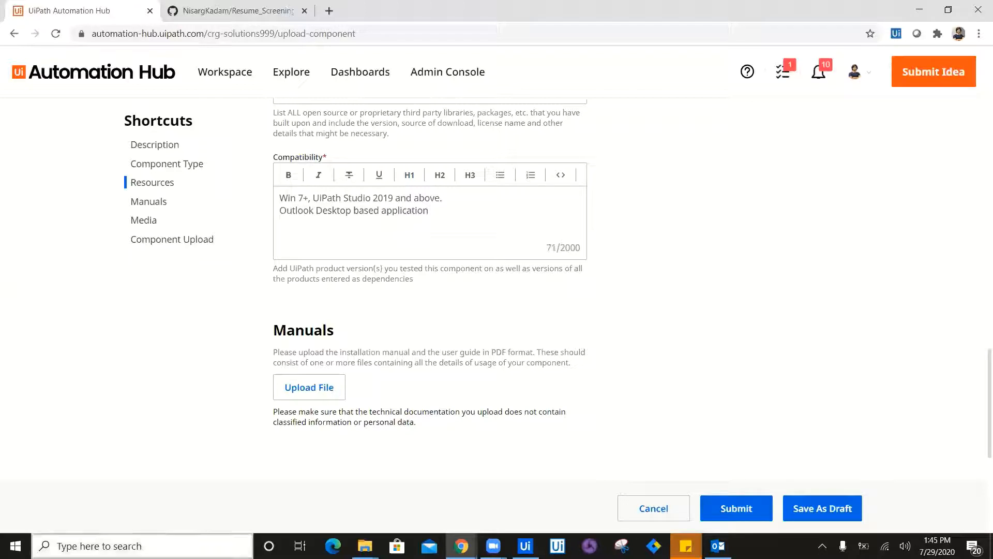
left_click(98, 546)
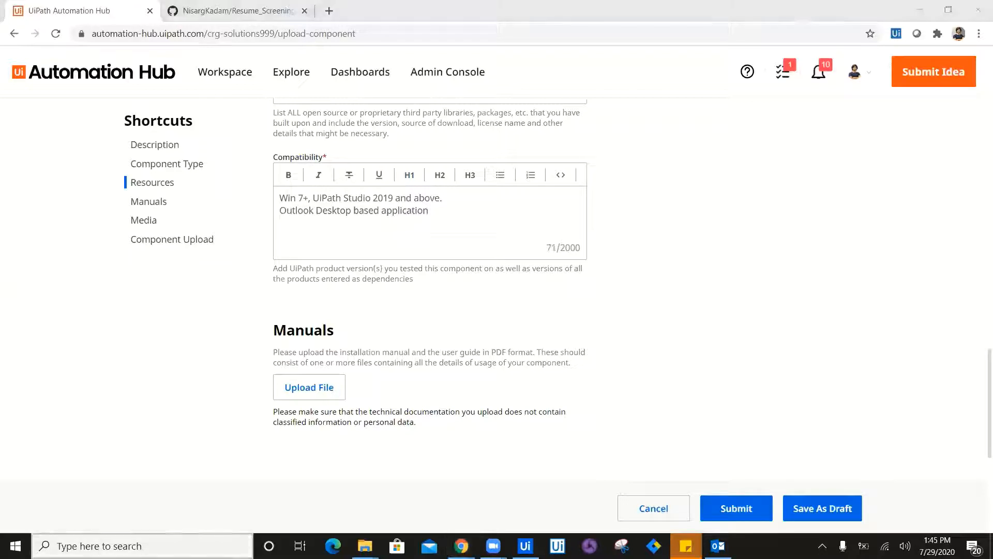
type("out")
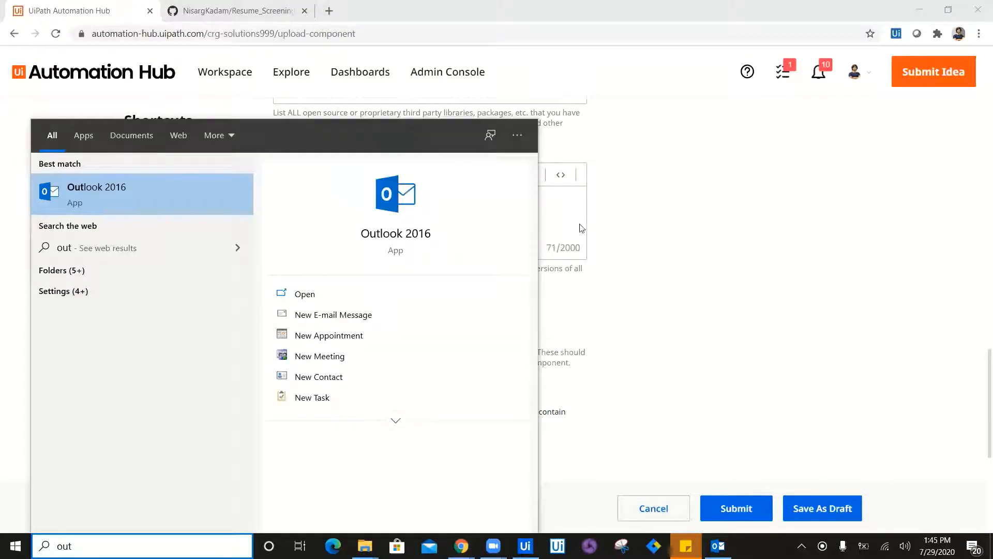
left_click(580, 226)
type("201")
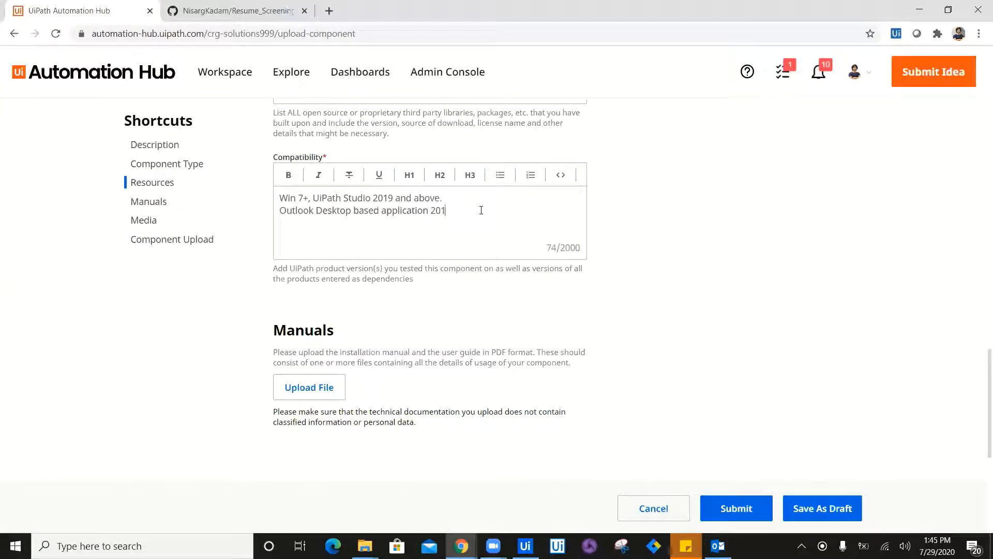
type("6 Excel")
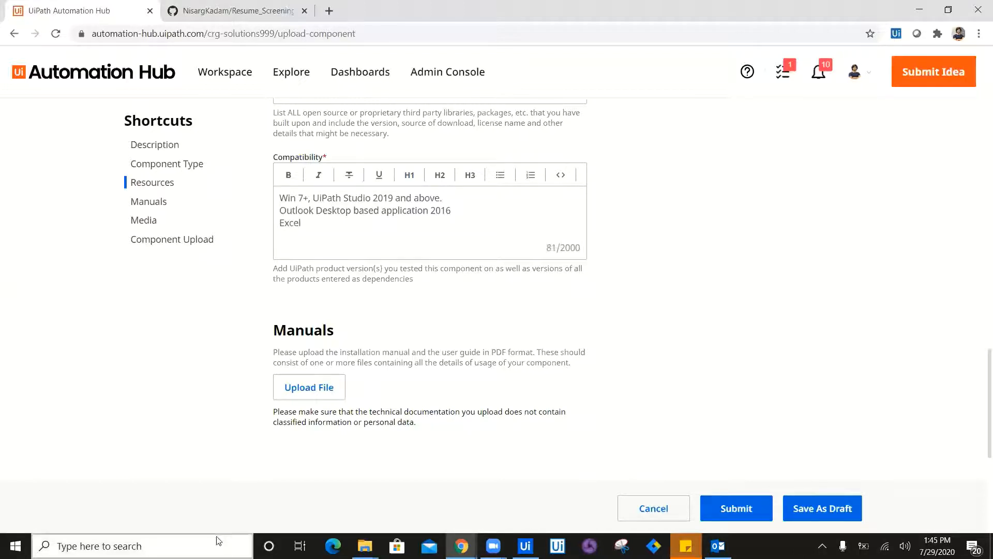
Look up the installed Excel version and complete the Excel compatibility line with "2016."
left_click(217, 543)
type("ex")
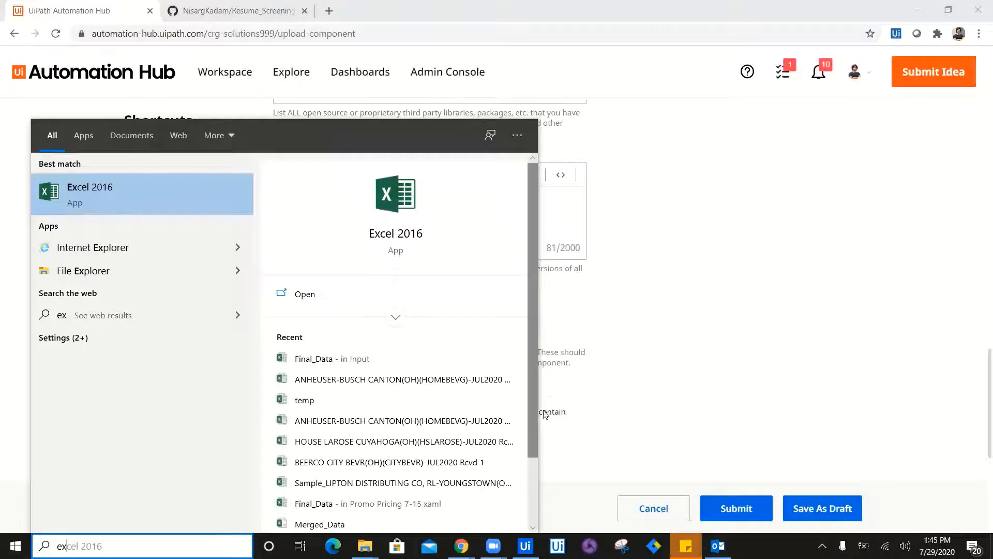
left_click(350, 219)
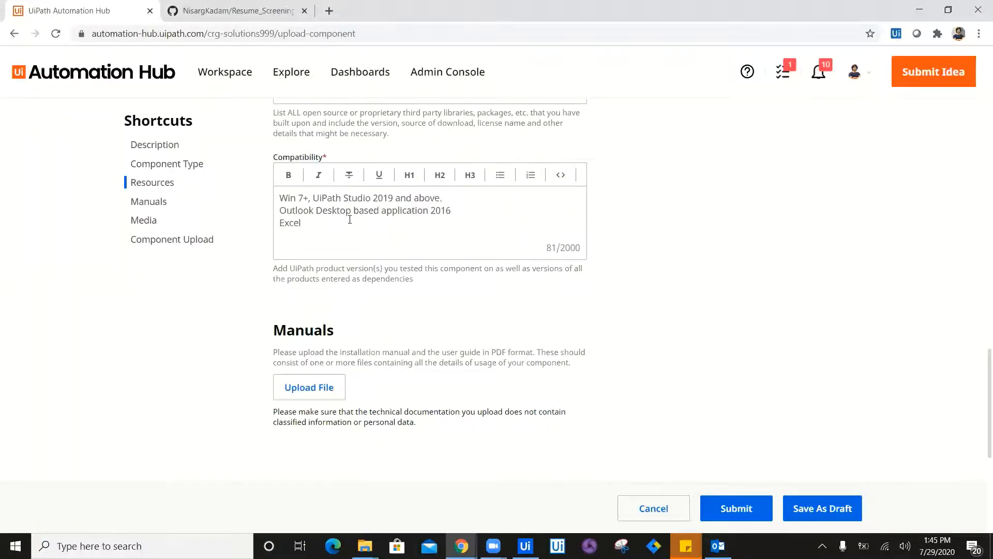
type("2016.")
Read the Manuals section's requirements for the installation manual and user guide
scroll(980, 444, "down", 3)
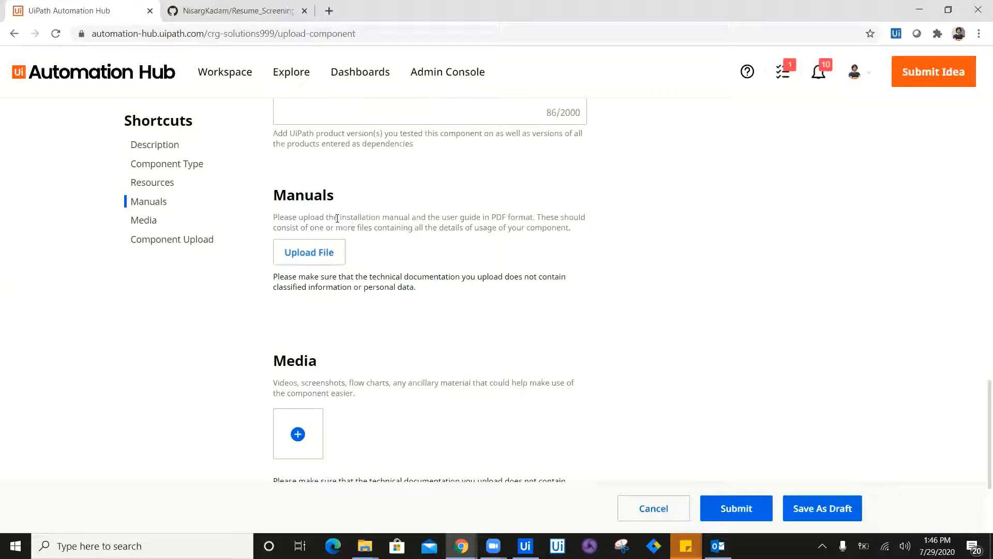
left_click_drag(338, 217, 537, 220)
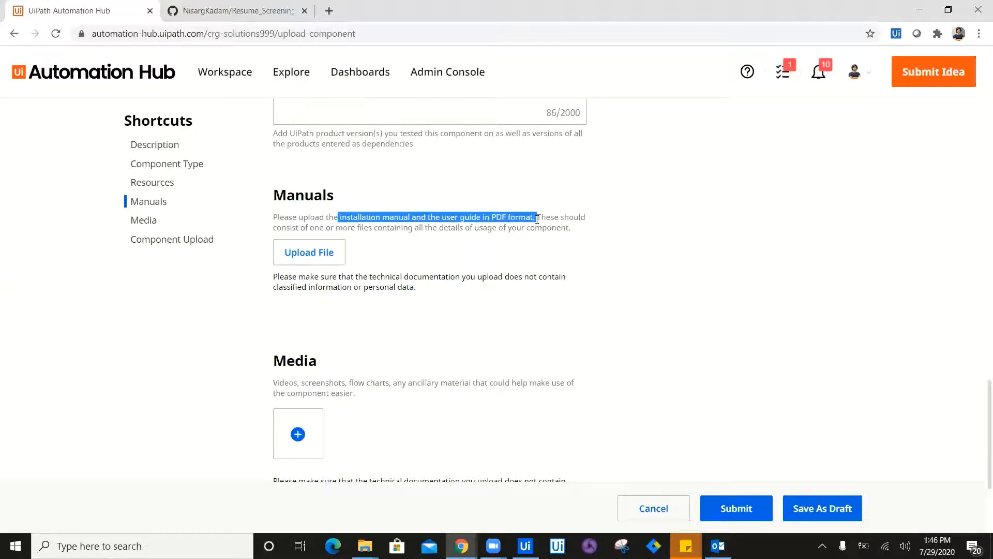
left_click(537, 219)
left_click_drag(536, 218, 585, 237)
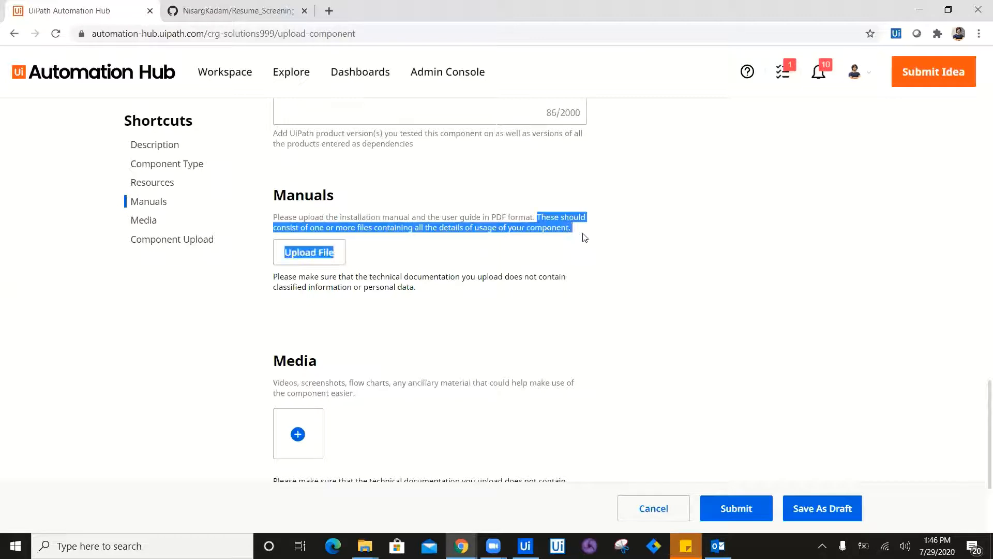
left_click(585, 235)
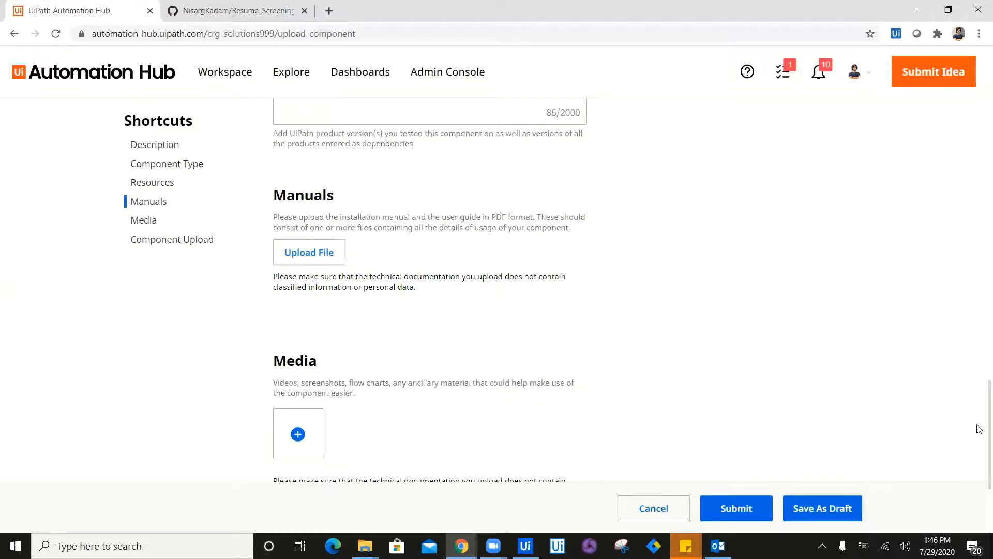
Upload the workflow's flowchart image to the component's media
scroll(979, 428, "down", 3)
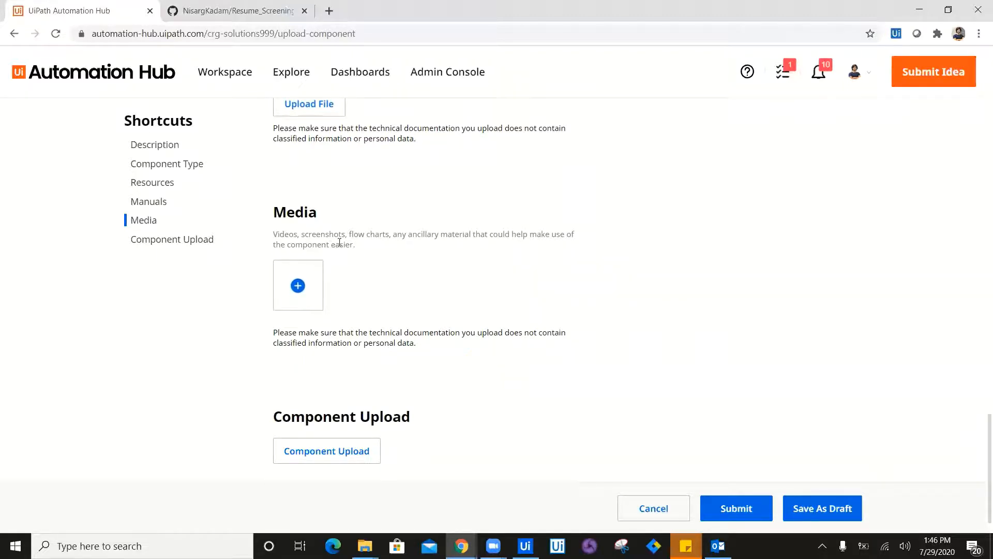
left_click(299, 286)
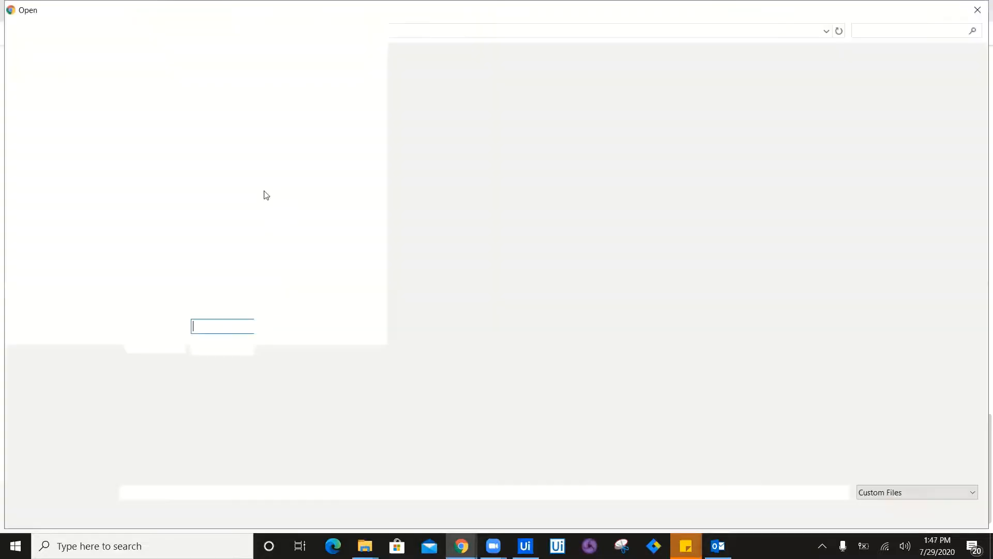
key("Return")
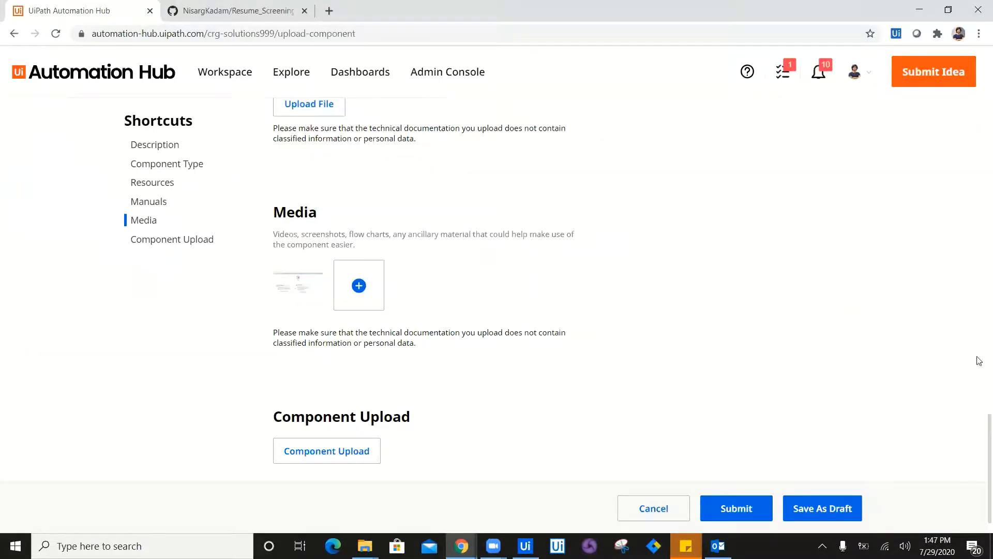
Open the component's file and version notes form and locate the Resume_Screening ZIP archive in File Explorer's project folder
scroll(979, 528, "down", 1)
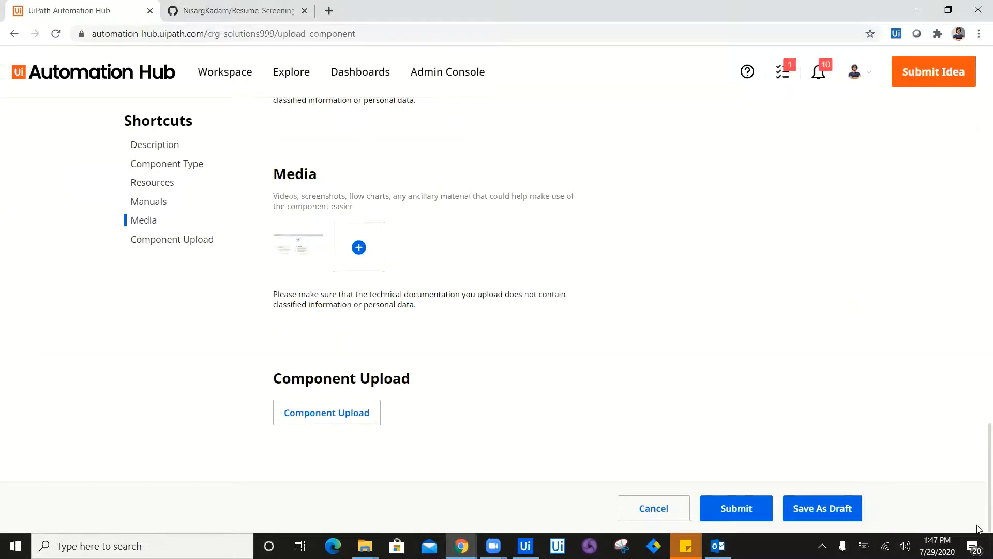
left_click(325, 419)
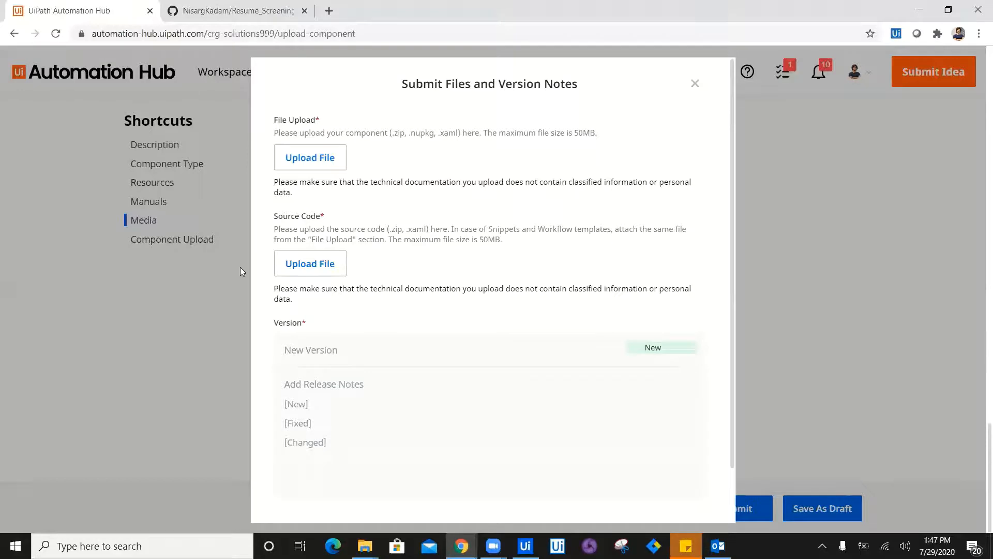
key("alt+Tab")
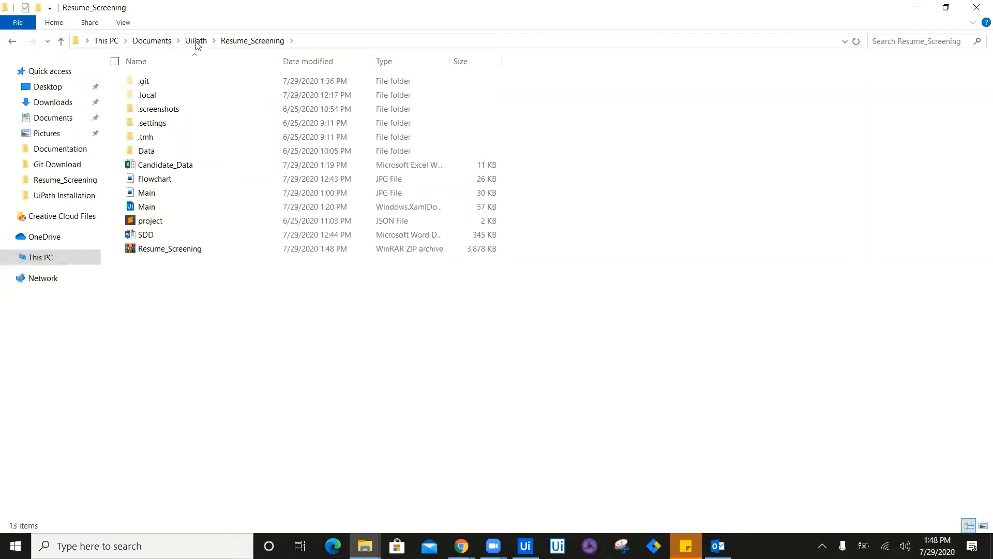
left_click(223, 249)
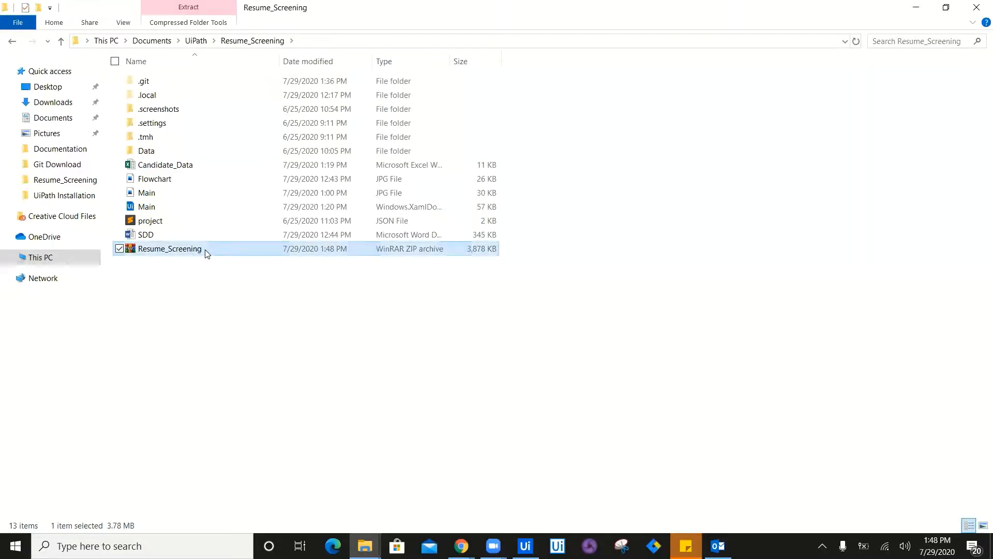
left_click(453, 305)
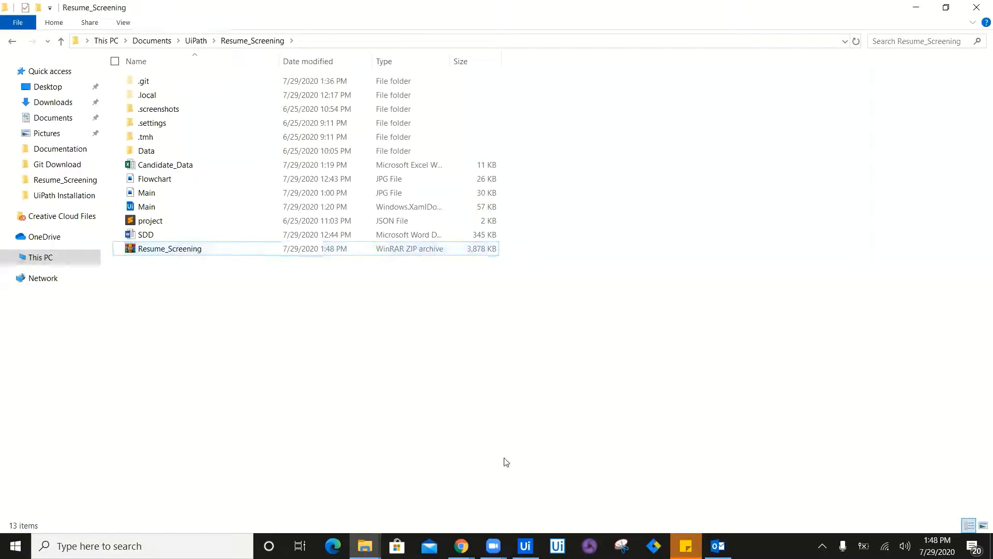
Return to Automation Hub and upload the Resume_Screening ZIP archive as the component file
mouse_move(461, 546)
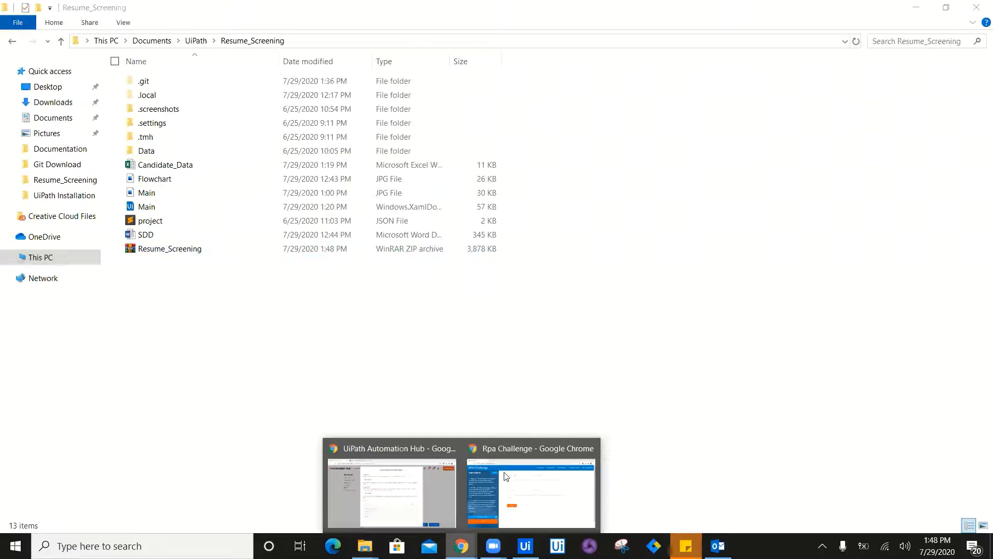
left_click(414, 494)
left_click(319, 165)
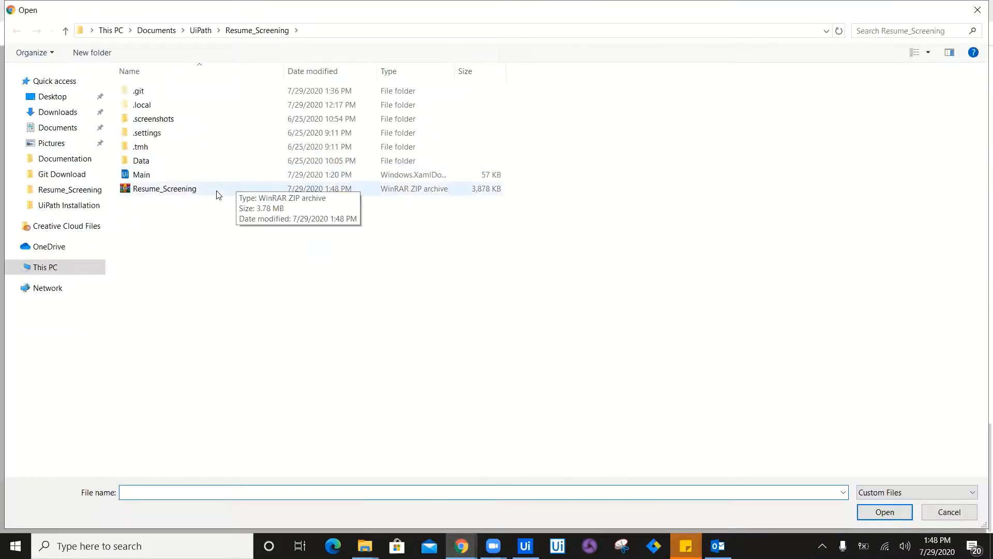
double_click(216, 191)
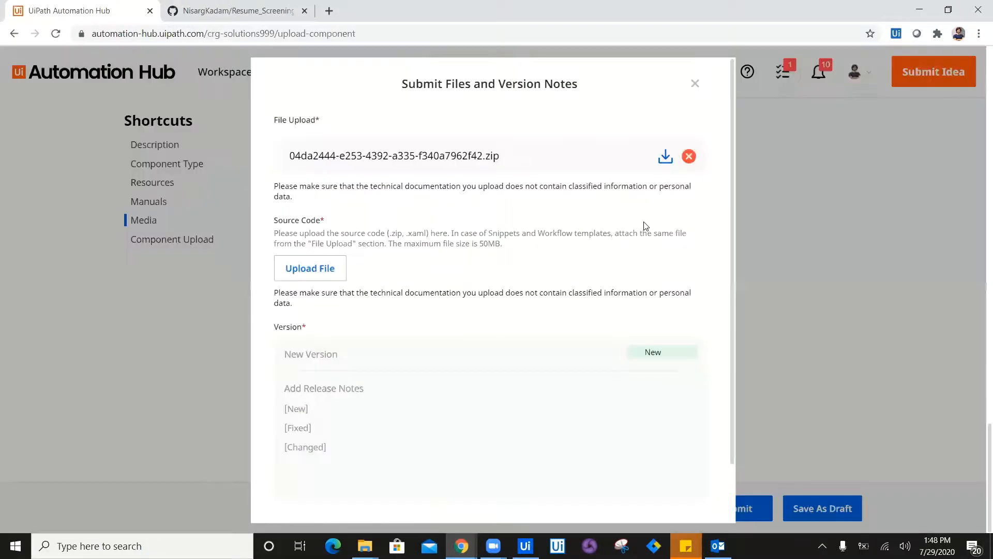
Upload the Resume_Screening ZIP archive from the project folder as the component's source code
left_click(319, 271)
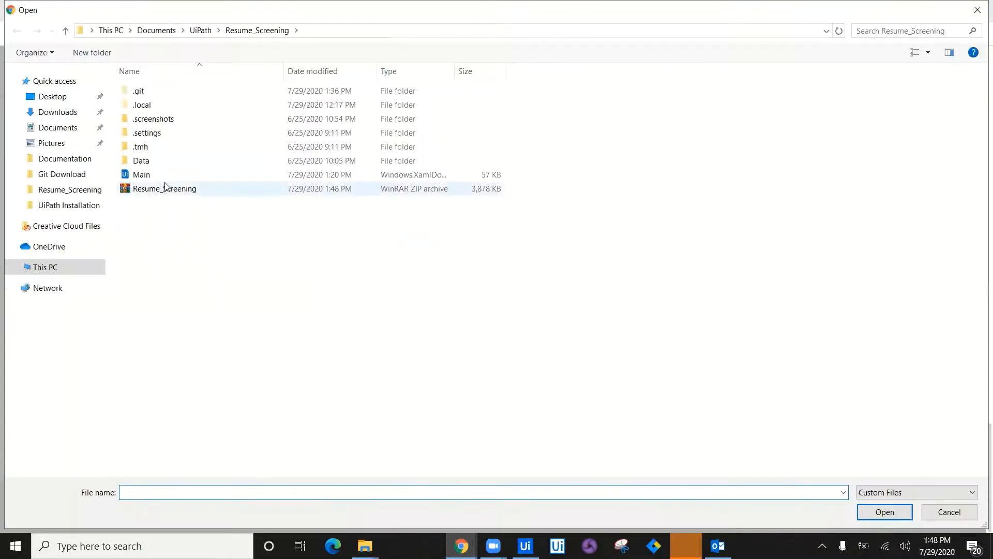
left_click(165, 191)
double_click(165, 193)
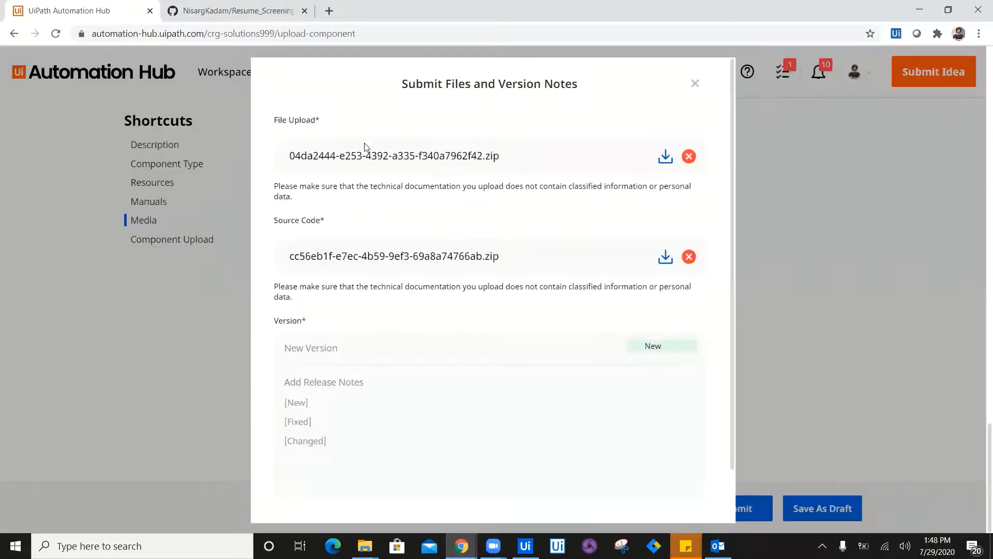
Set the component version to 1.0 with release notes NA and save the files and version notes
left_click(350, 348)
type("1.")
type("NA")
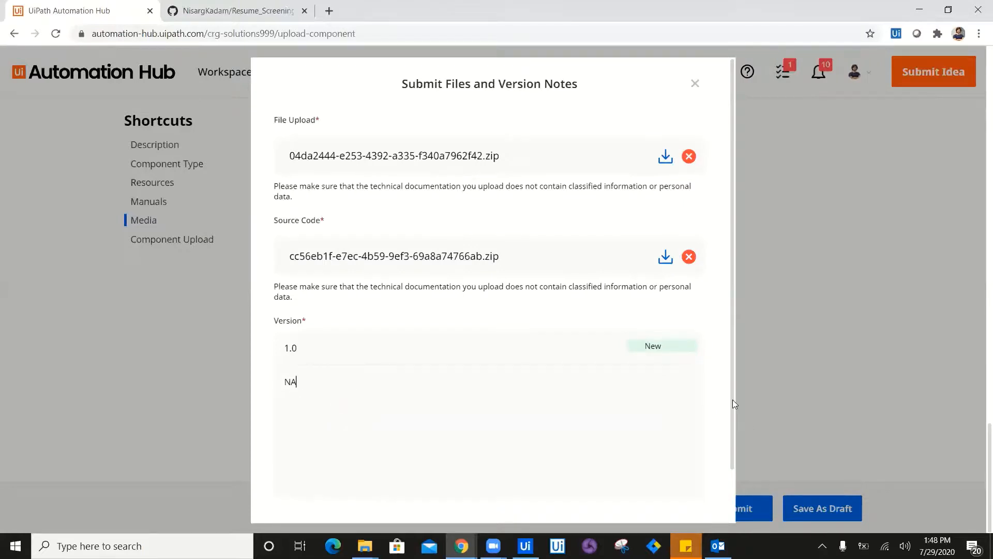
scroll(732, 399, "down", 2)
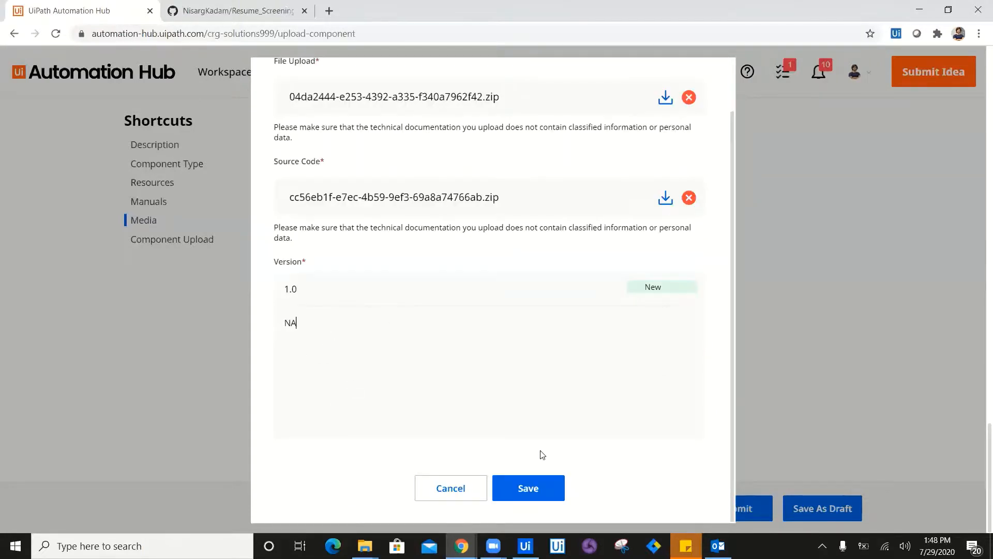
left_click(539, 491)
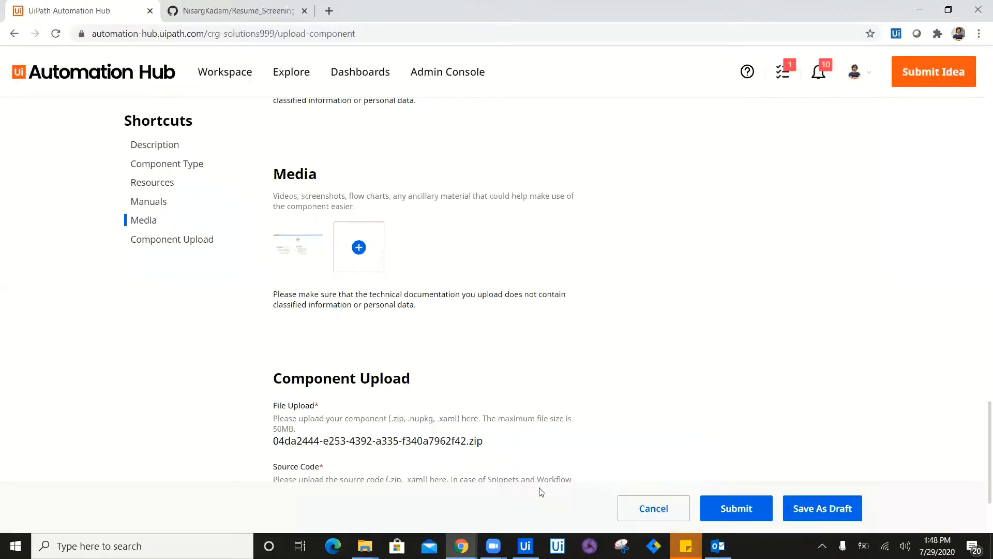
Check the completed upload form, save the component as a draft, and review the resulting Resume Screening page
scroll(977, 419, "down", 3)
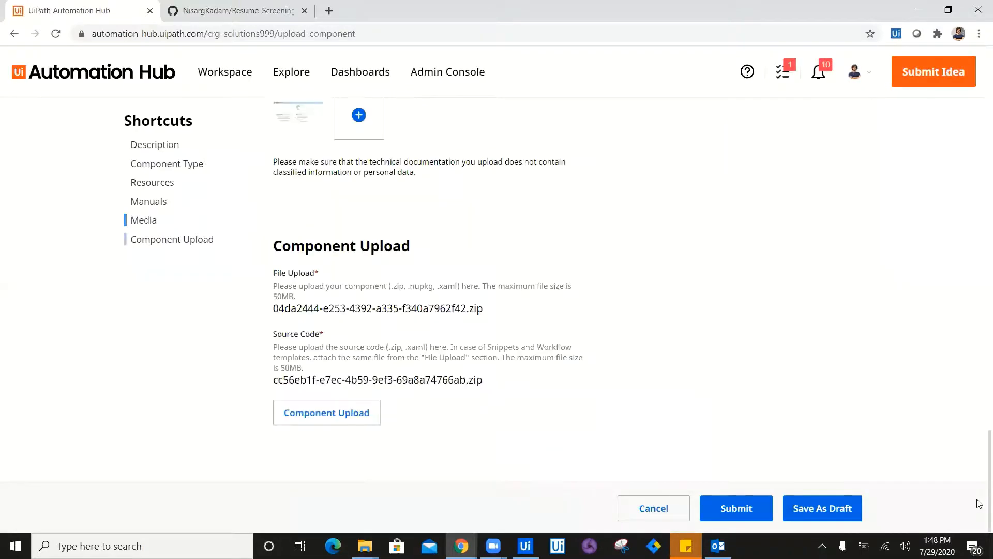
left_click_drag(977, 132, 976, 500)
left_click_drag(979, 461, 977, 388)
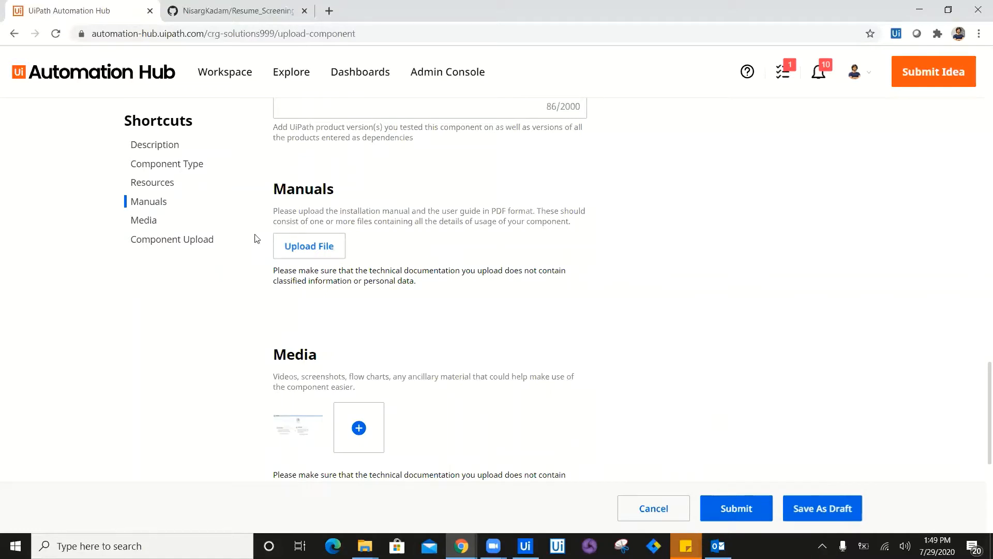
left_click(811, 509)
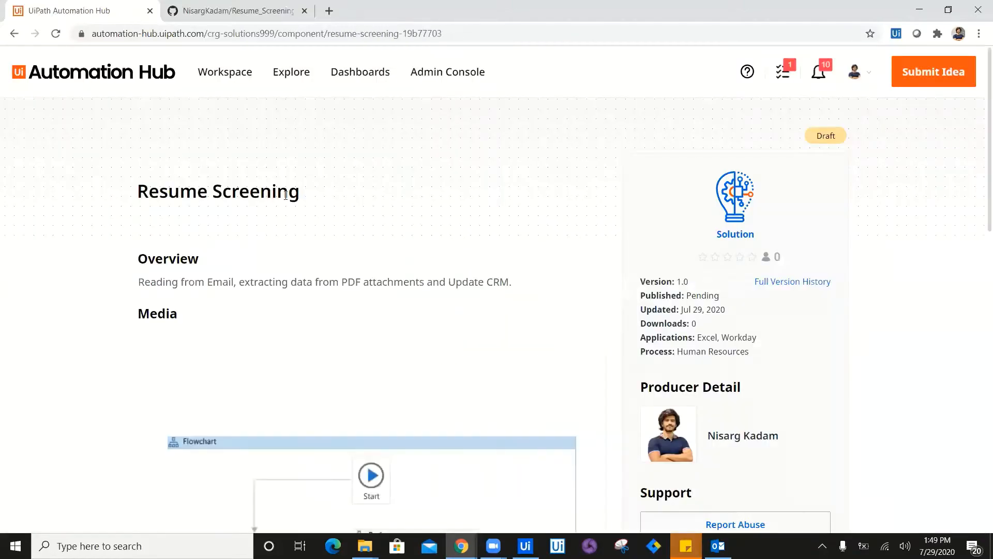
scroll(977, 269, "down", 8)
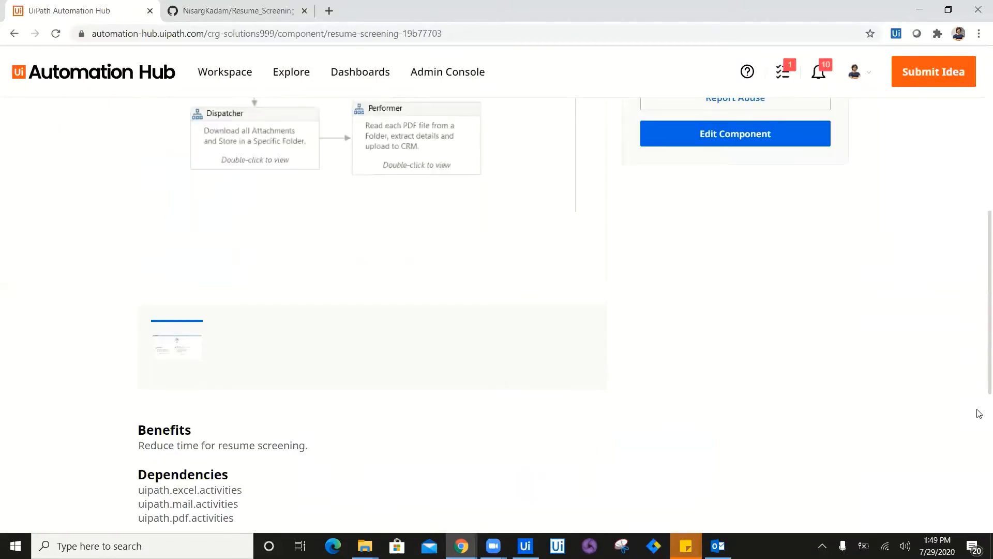
scroll(979, 413, "down", 7)
scroll(979, 108, "up", 15)
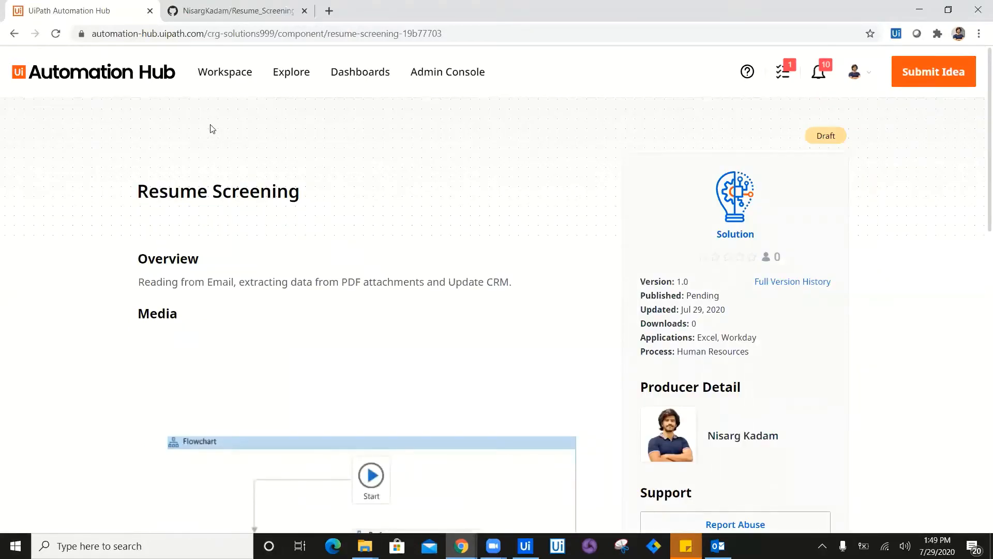
Open the workspace's My Components list
mouse_move(227, 75)
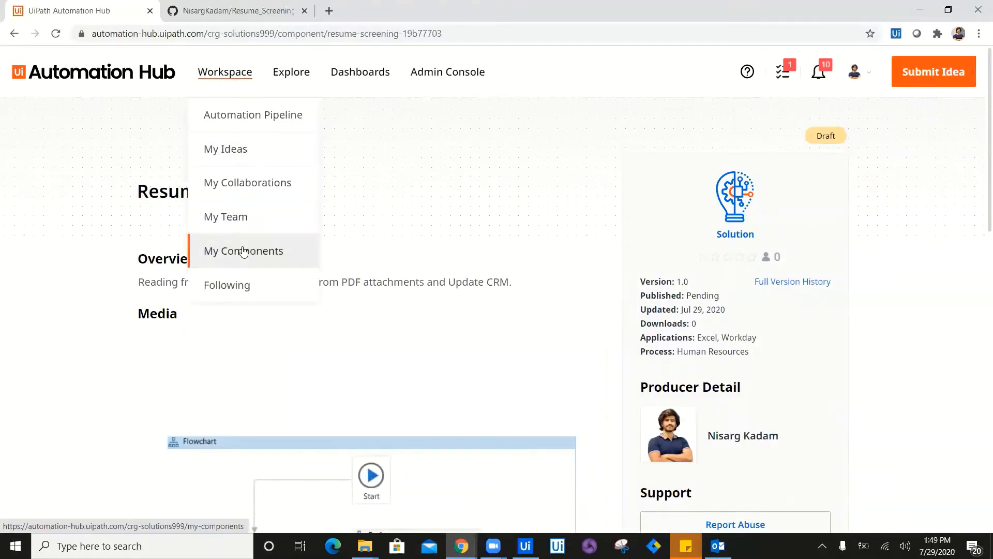